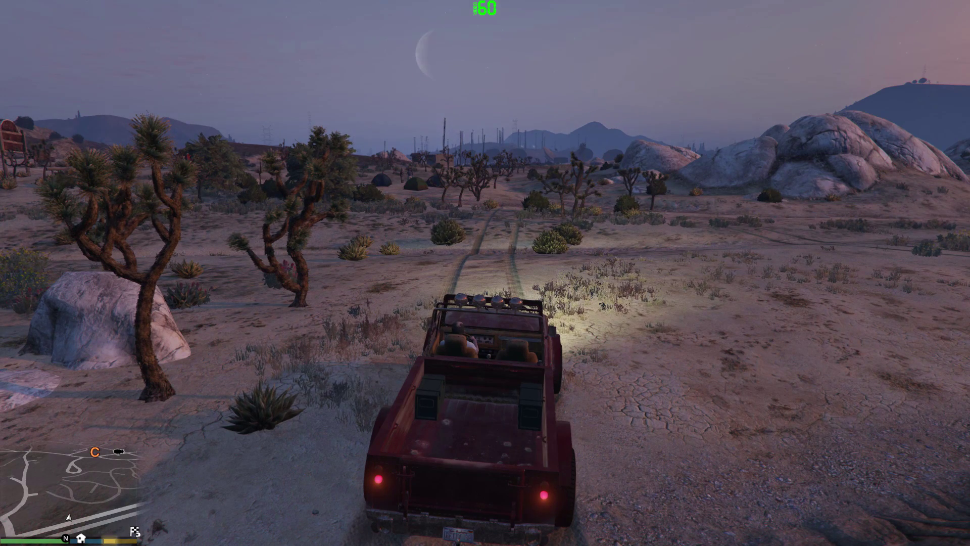
Step: Toggle SweetFX on, off, and back on at the start of the drive
key(Scroll_Lock)
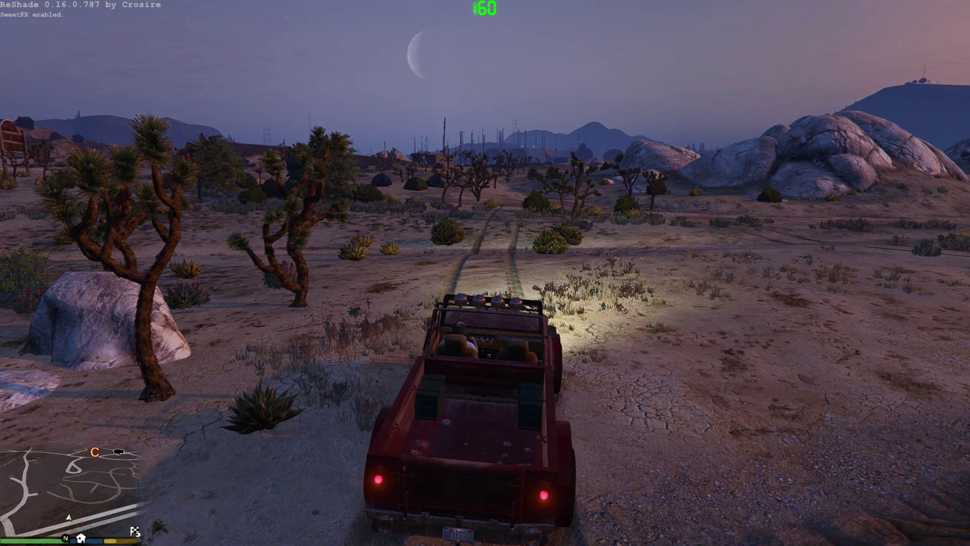
key(Scroll_Lock)
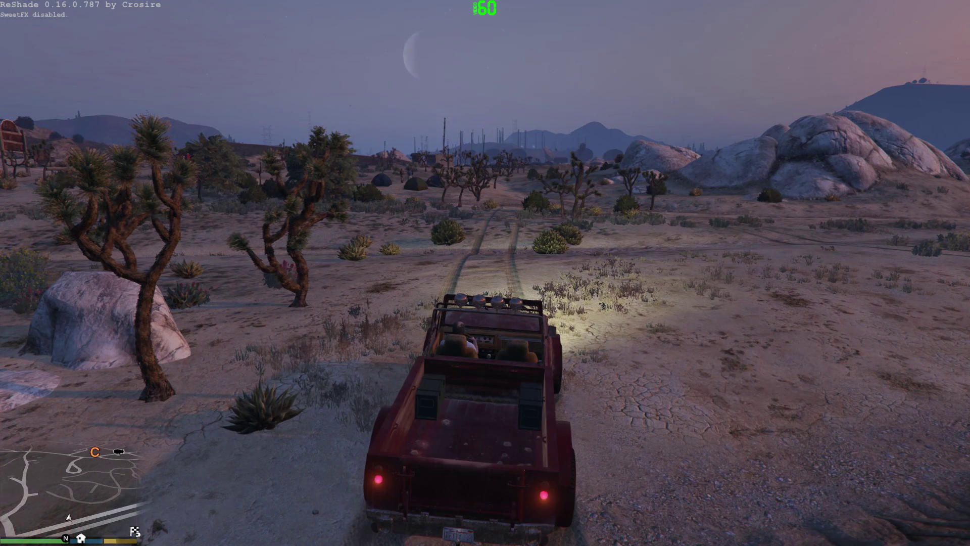
key(Scroll_Lock)
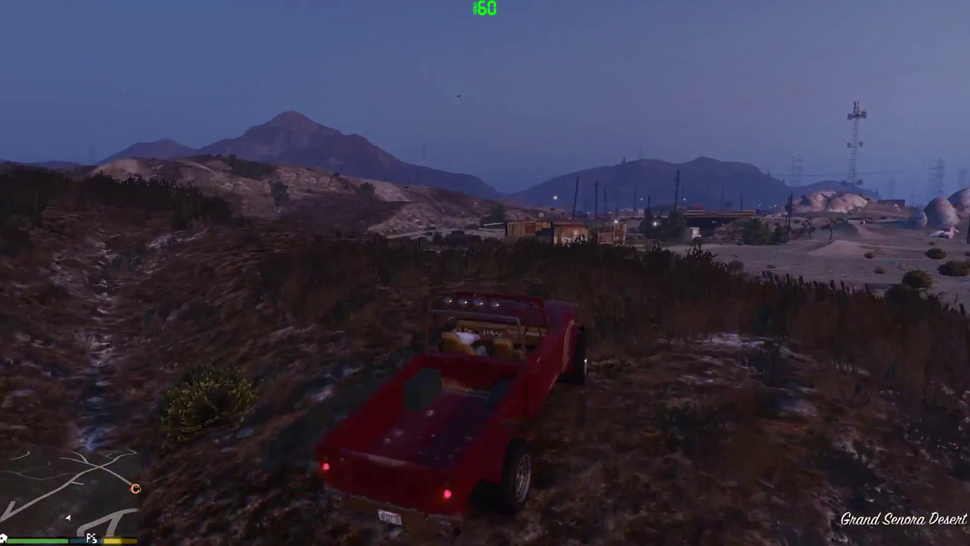
Step: Drive the jeep downhill along the sandy track past the rocks and onto the road
key(w)
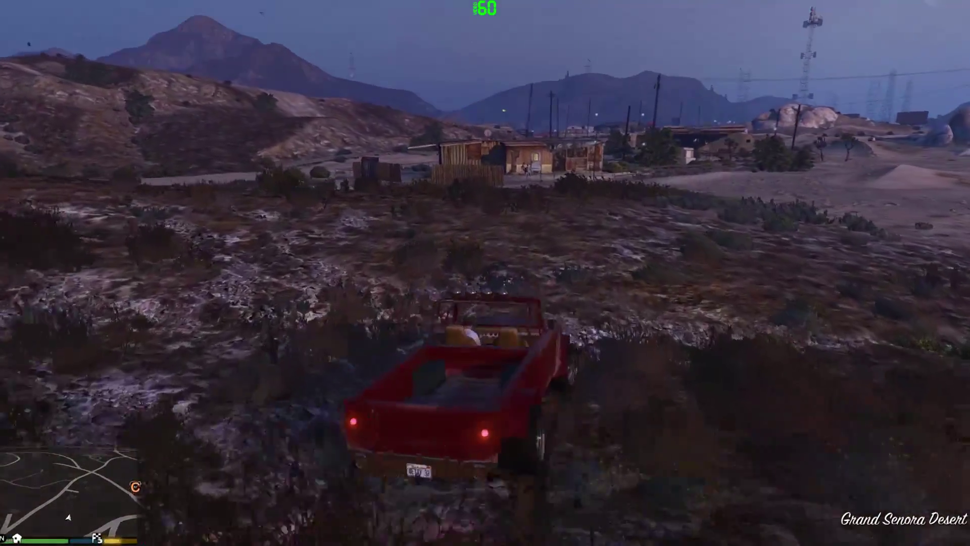
key(w)
key(d)
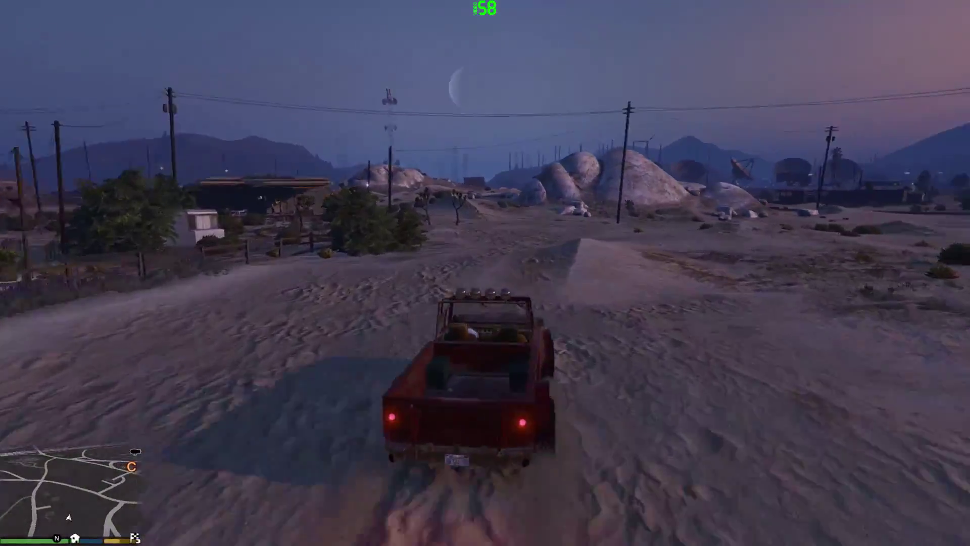
key(w)
key(a)
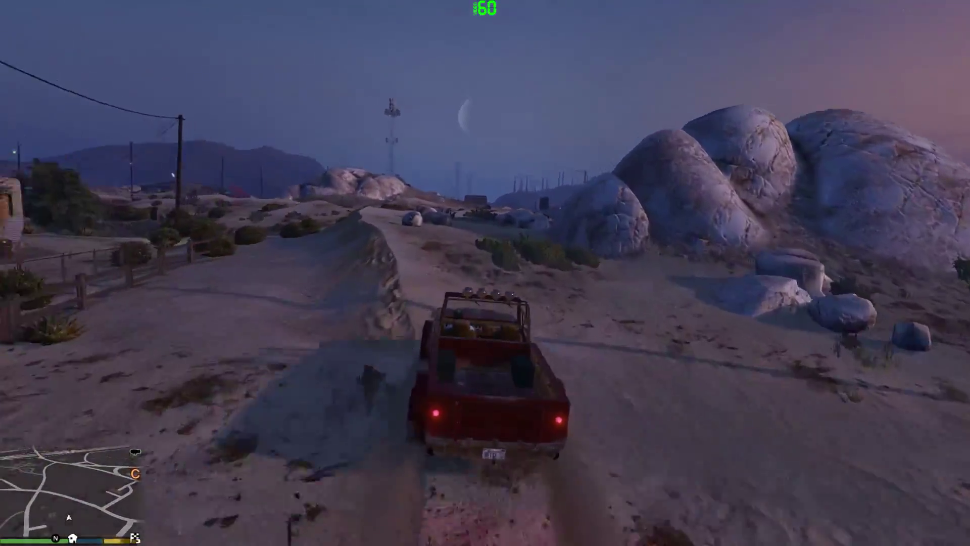
key(w)
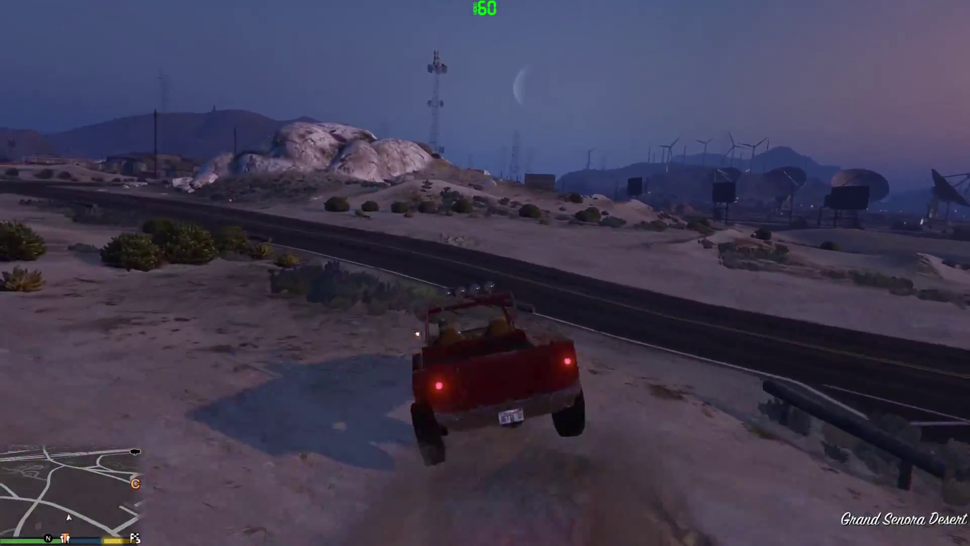
key(a)
Step: Drive to the junction, turn right onto Cat-Claw Ave, and continue past the roadside pull-off
key(w)
key(a)
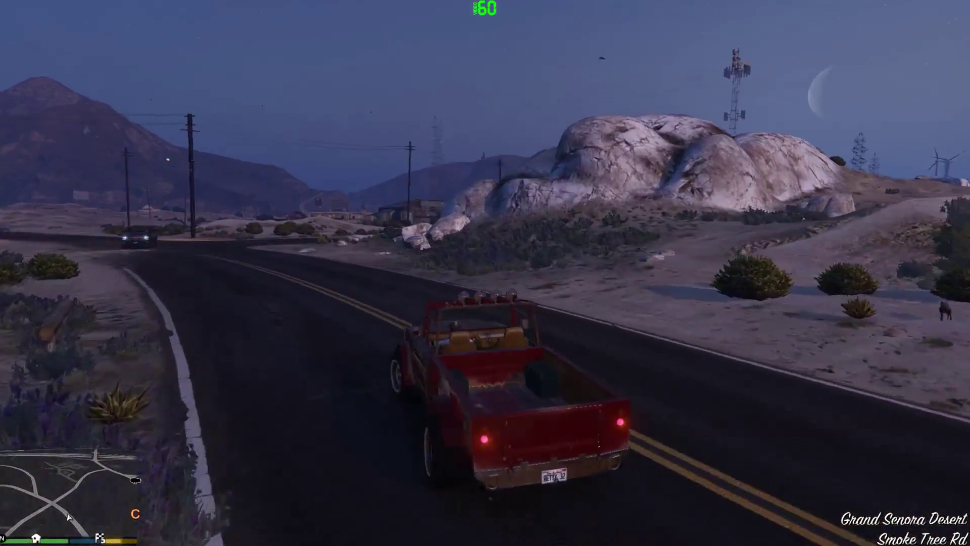
key(w)
key(d)
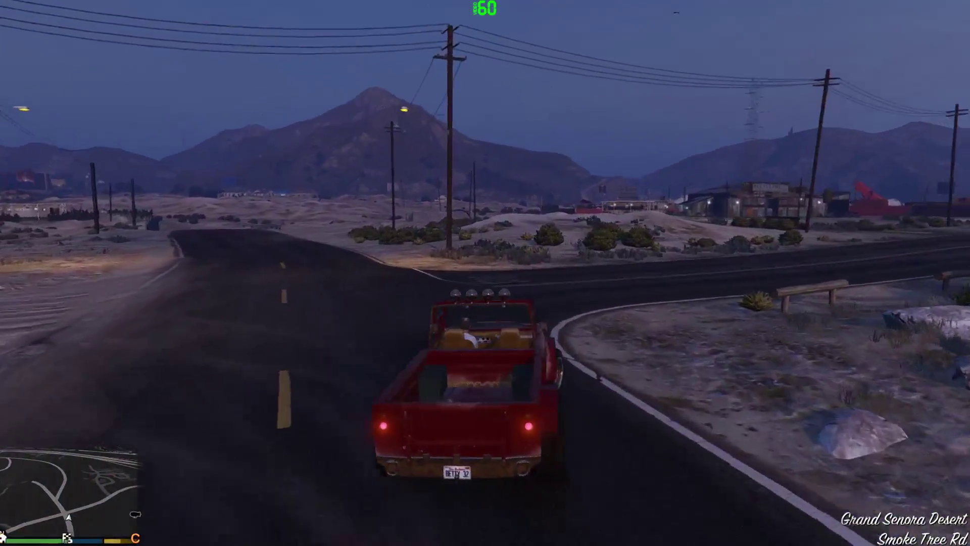
key(w)
key(d)
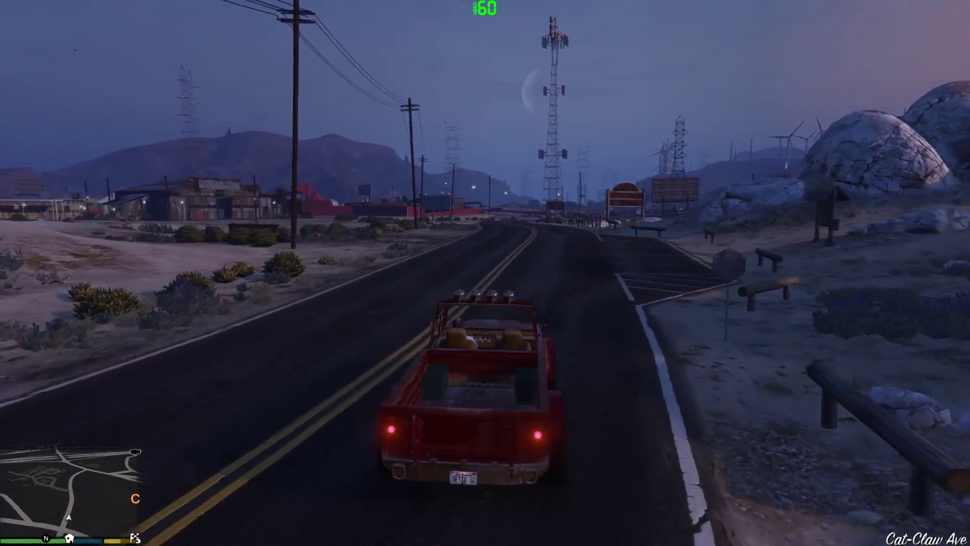
key(w)
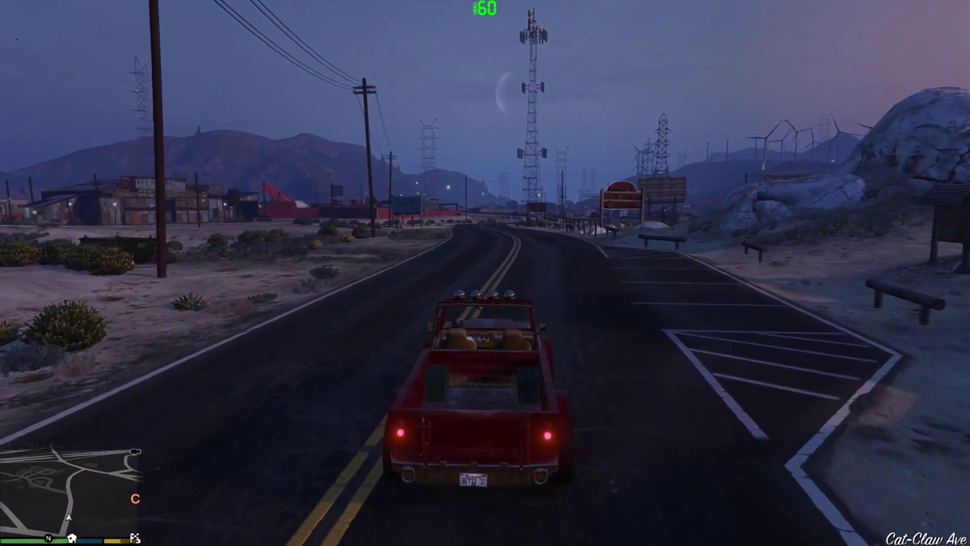
Step: Switch SweetFX off and back on, then keep driving along the right-bending road
key(Scroll_Lock)
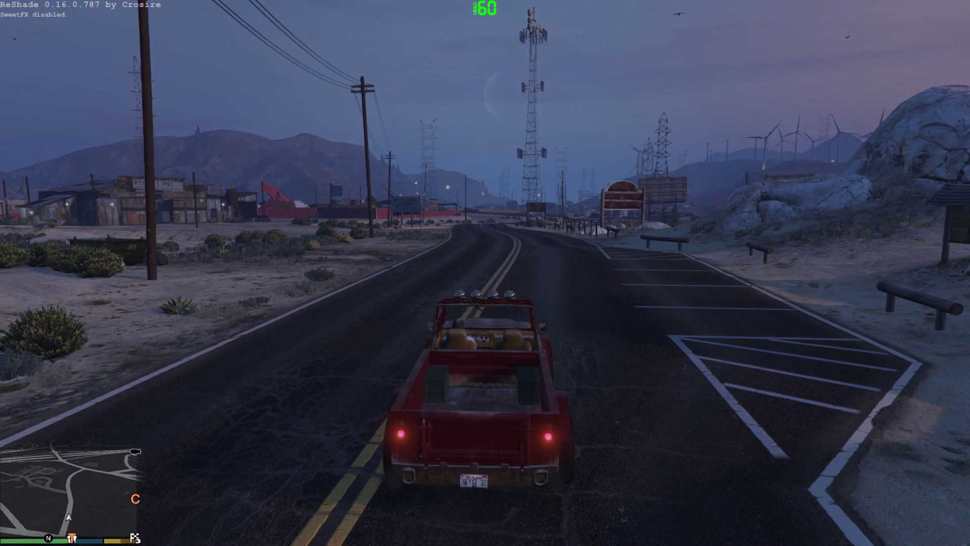
key(Scroll_Lock)
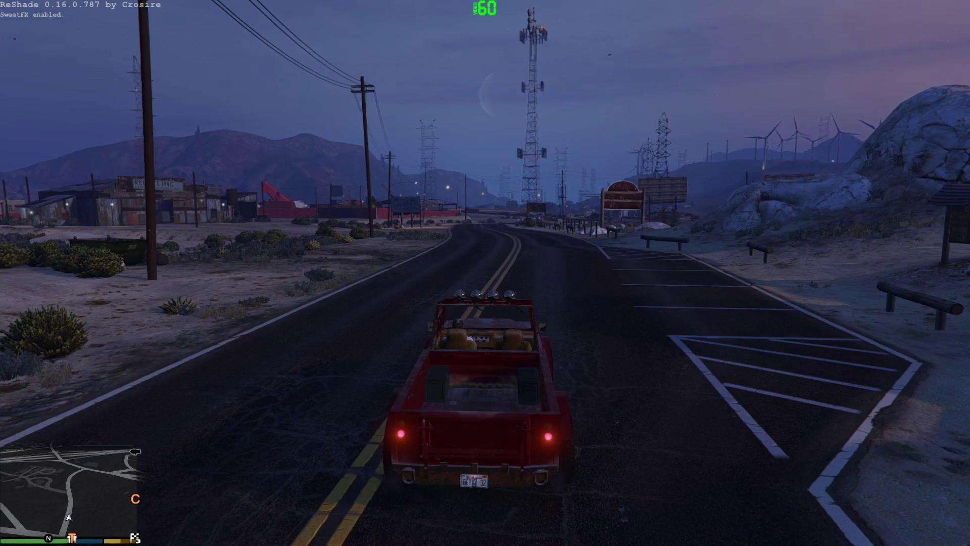
key(w)
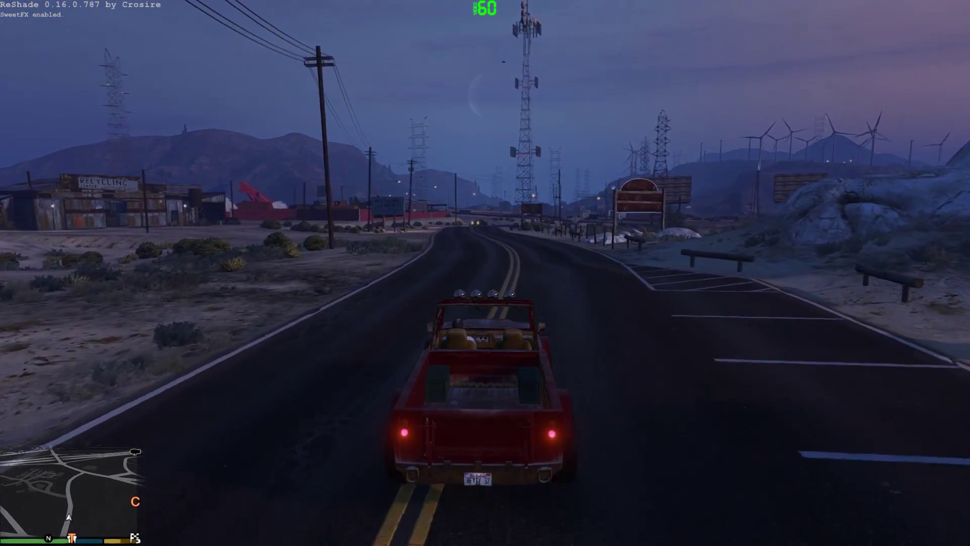
key(a)
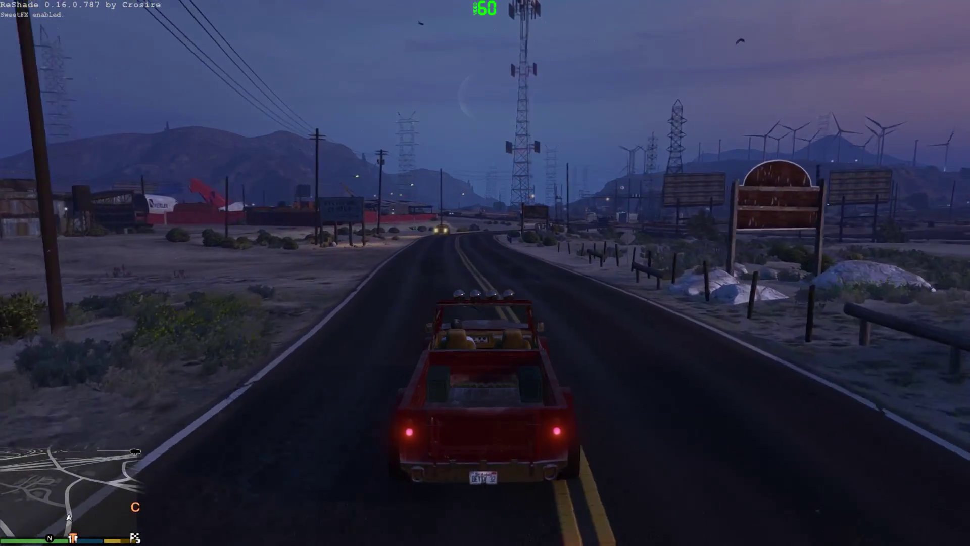
key(d)
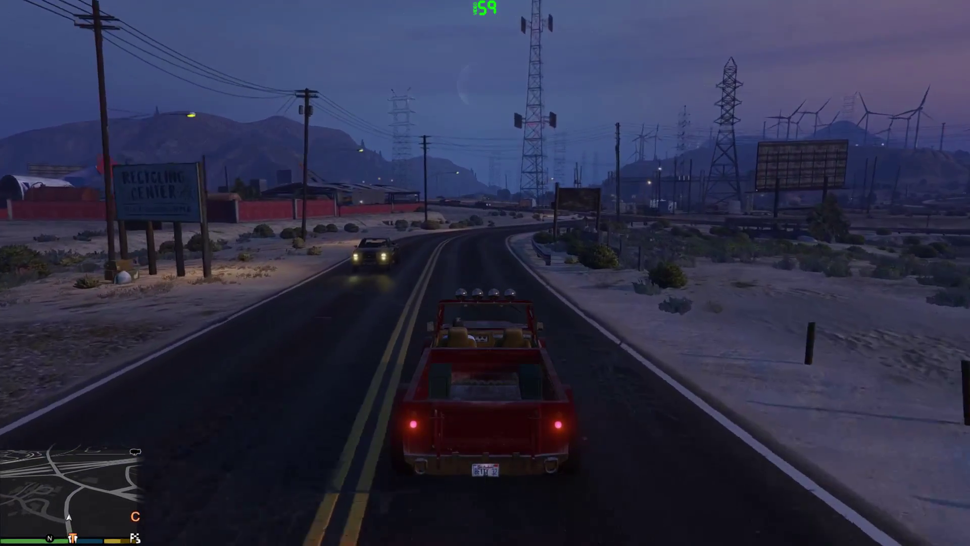
key(d)
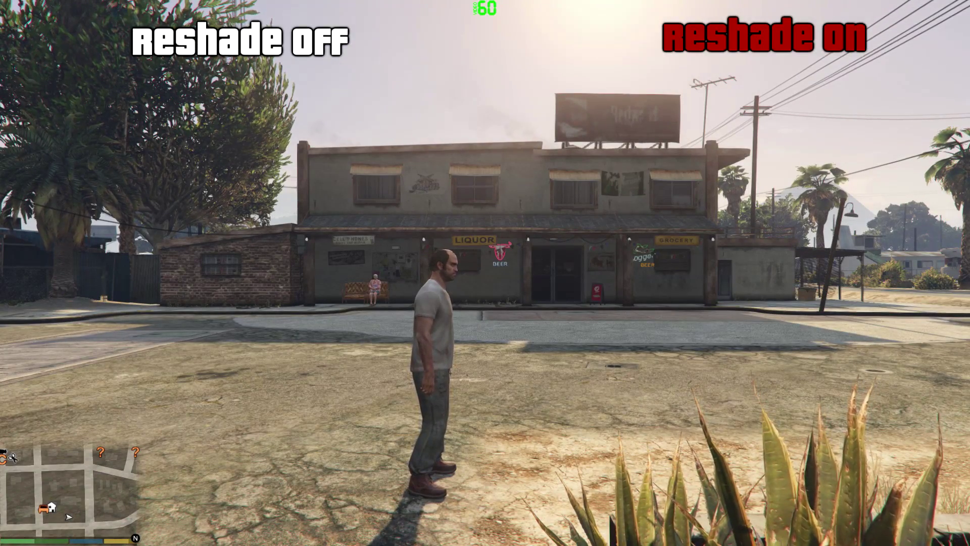
Step: Flick the SweetFX grading on and off twelve times with Scroll Lock, comparing the street scene
key(Scroll_Lock)
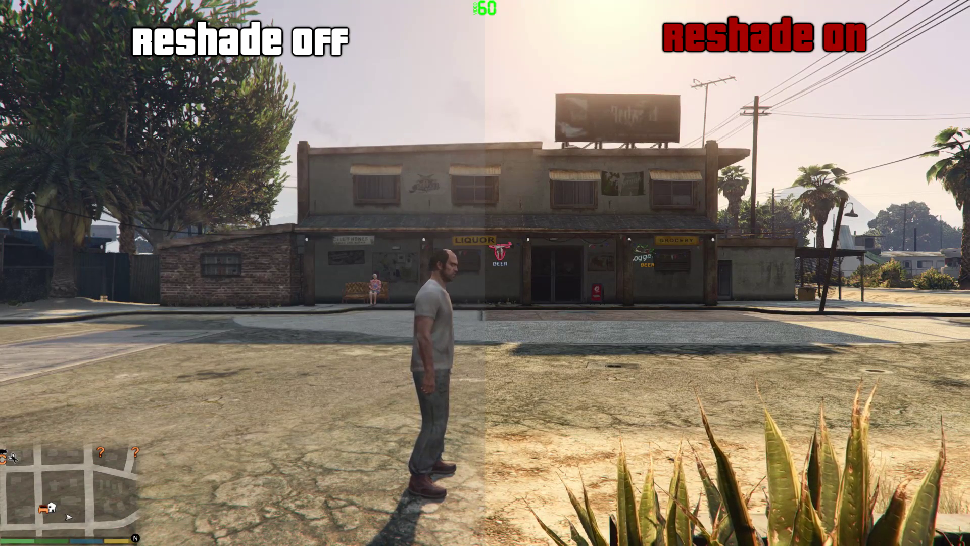
key(Scroll_Lock)
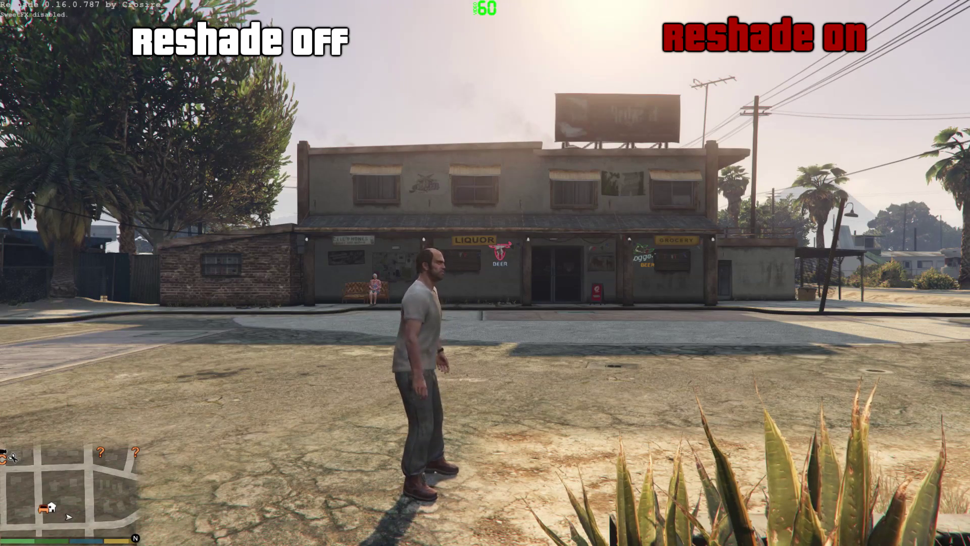
key(Scroll_Lock)
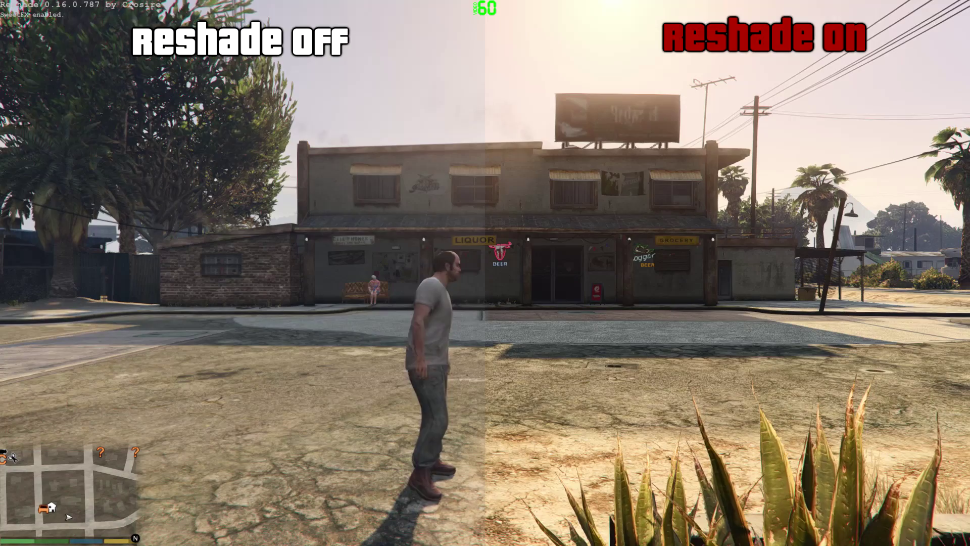
key(Scroll_Lock)
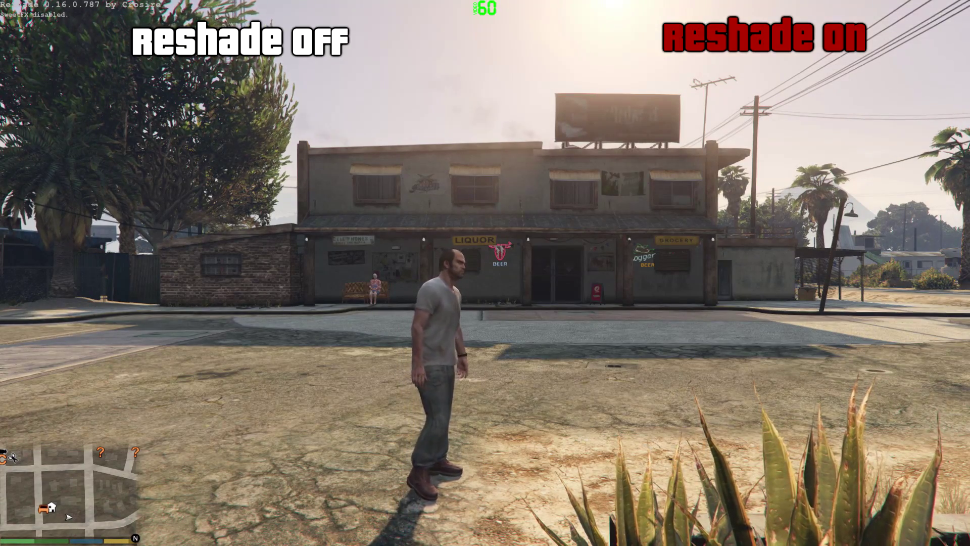
key(Scroll_Lock)
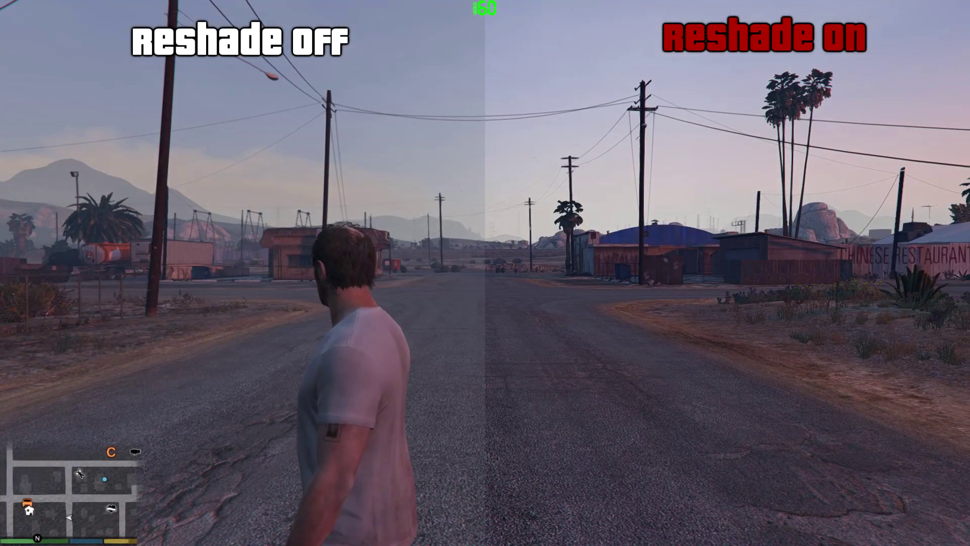
key(Scroll_Lock)
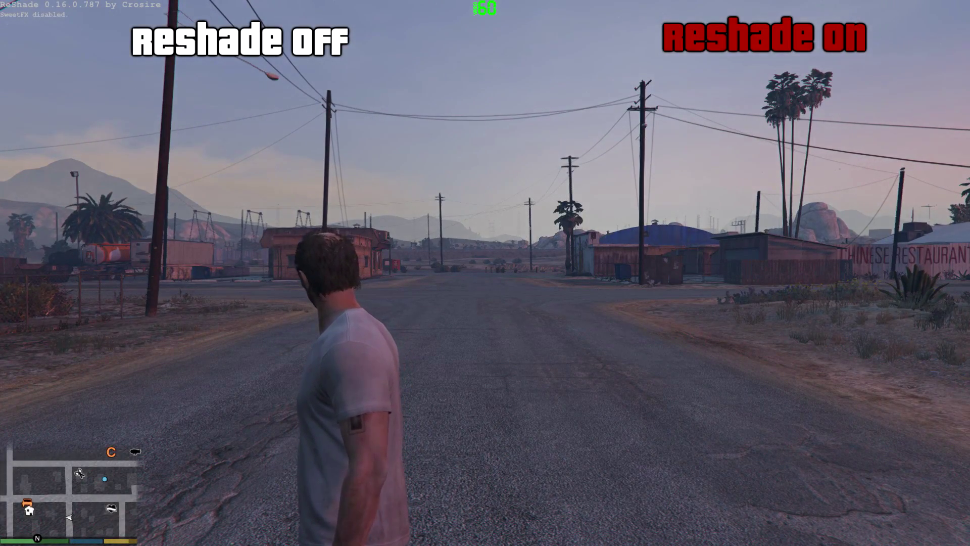
key(Scroll_Lock)
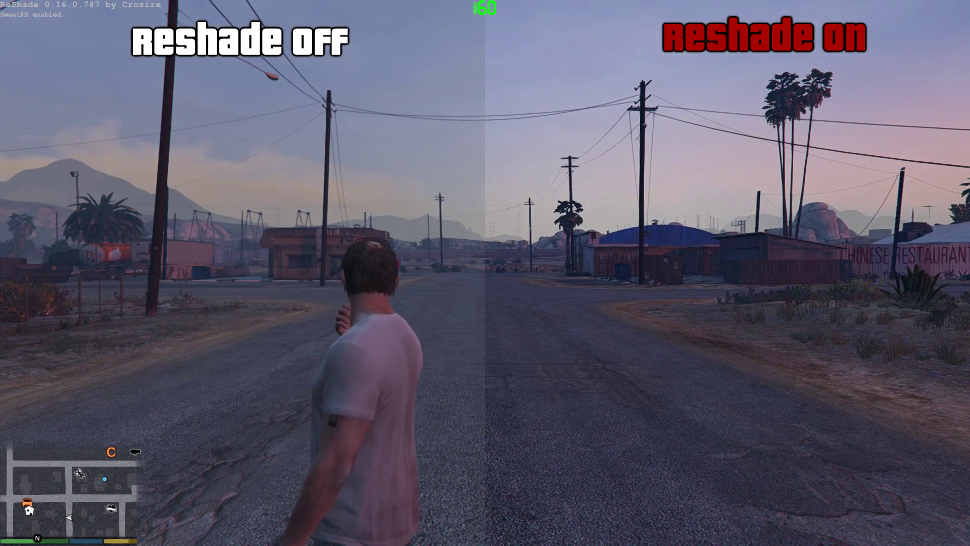
key(Scroll_Lock)
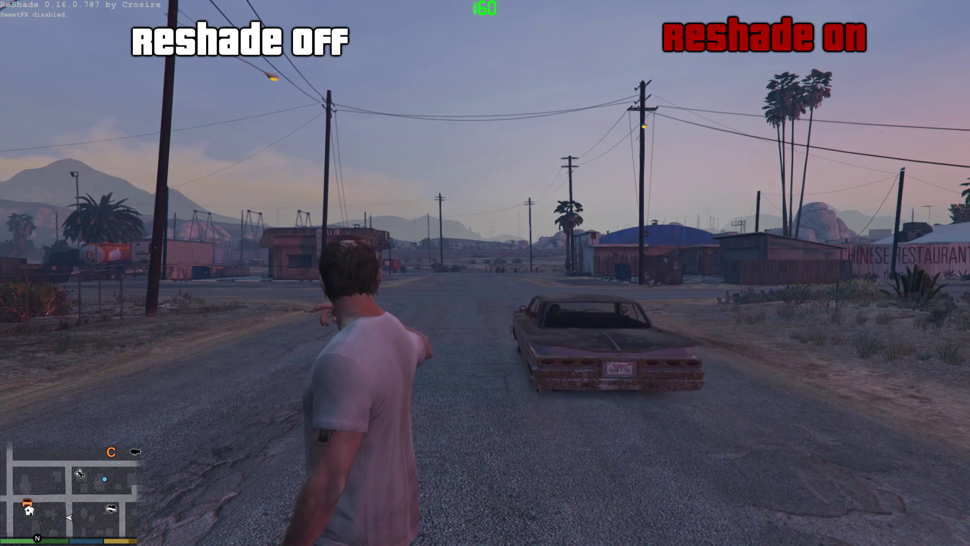
key(Scroll_Lock)
key(Scroll_Lock)
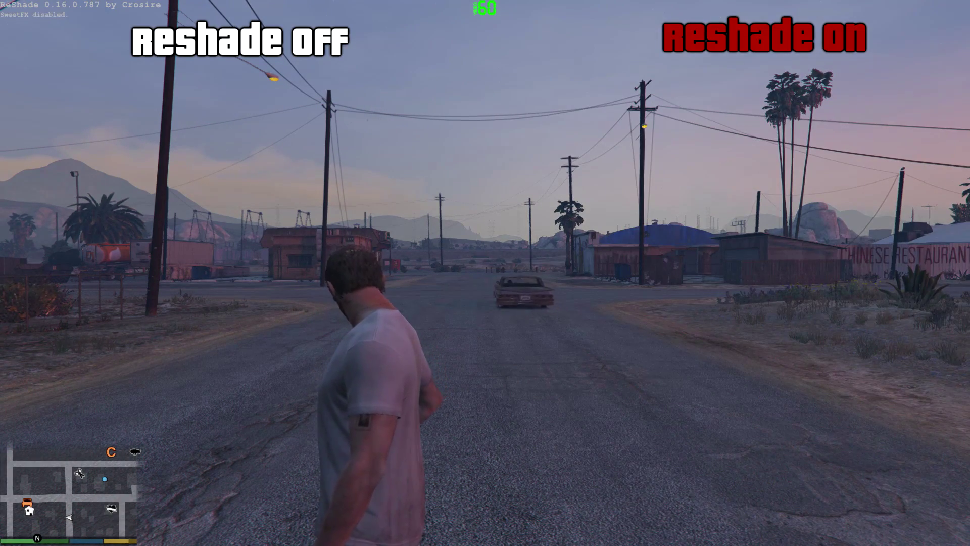
key(Scroll_Lock)
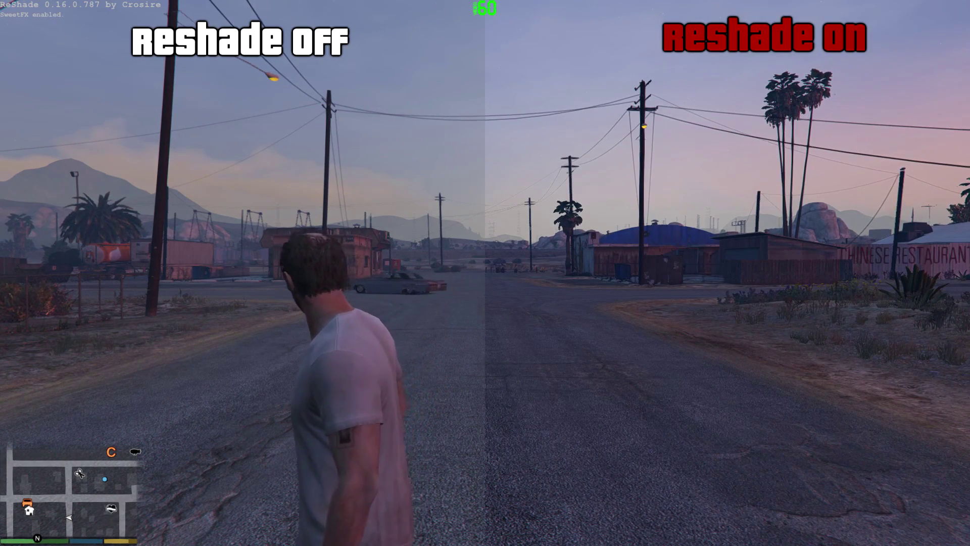
key(Scroll_Lock)
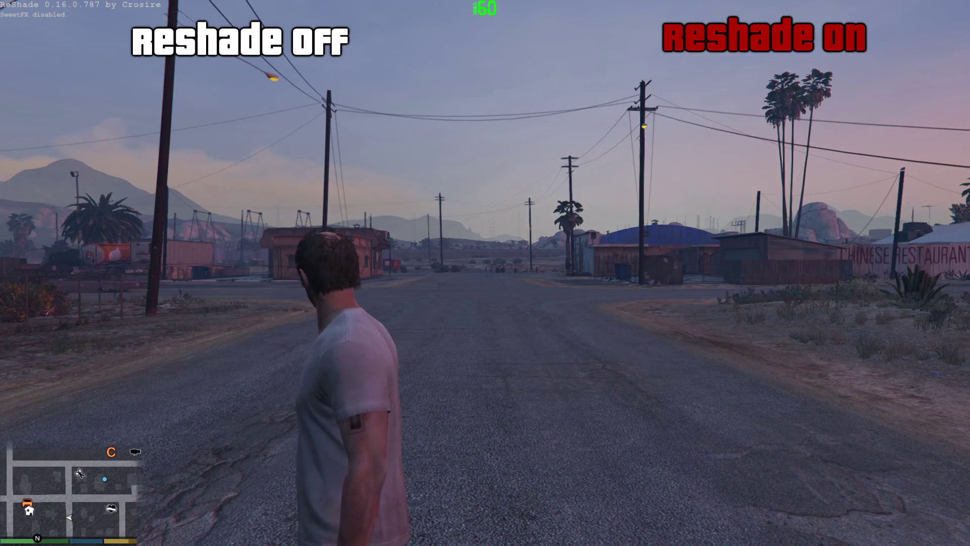
Step: Toggle the grading a few more times, ending with ReShade switched on and then off
key(Scroll_Lock)
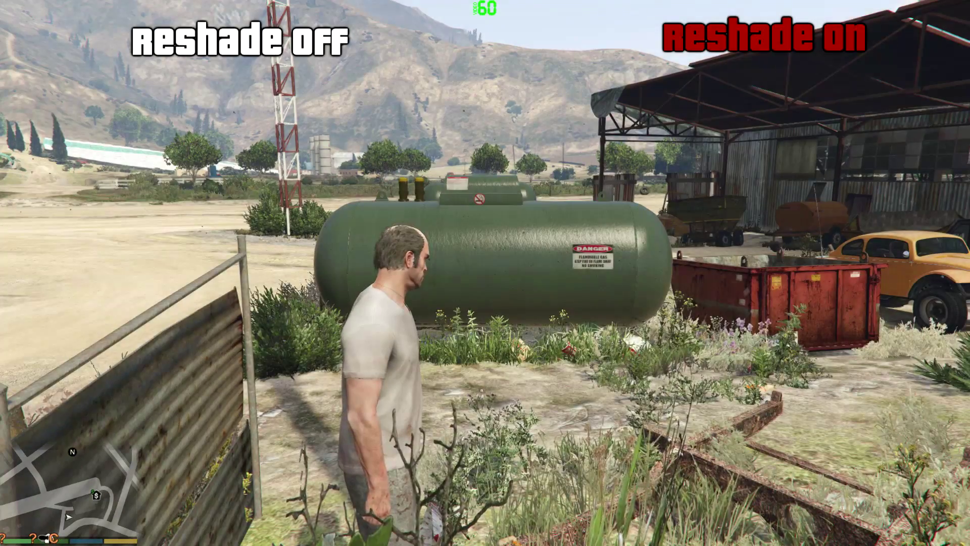
key(Scroll_Lock)
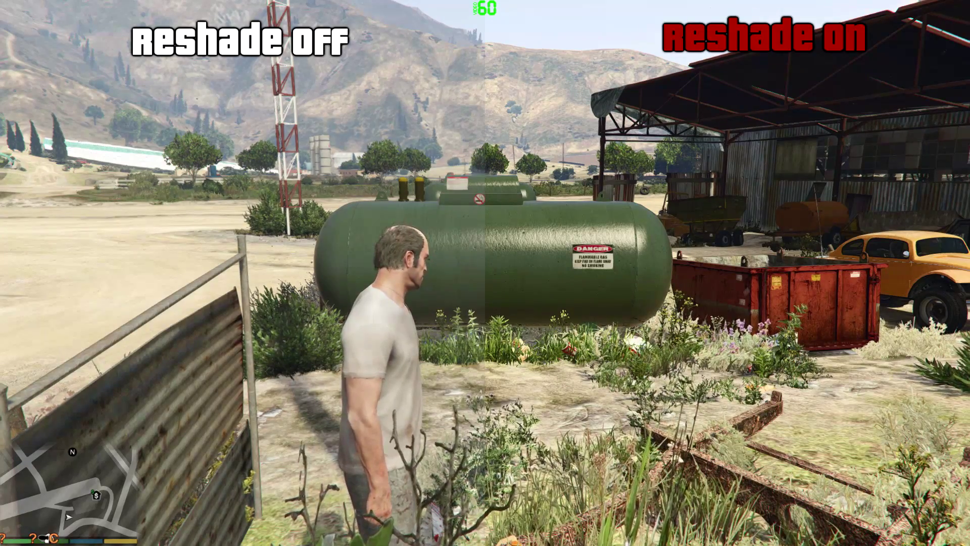
key(Scroll_Lock)
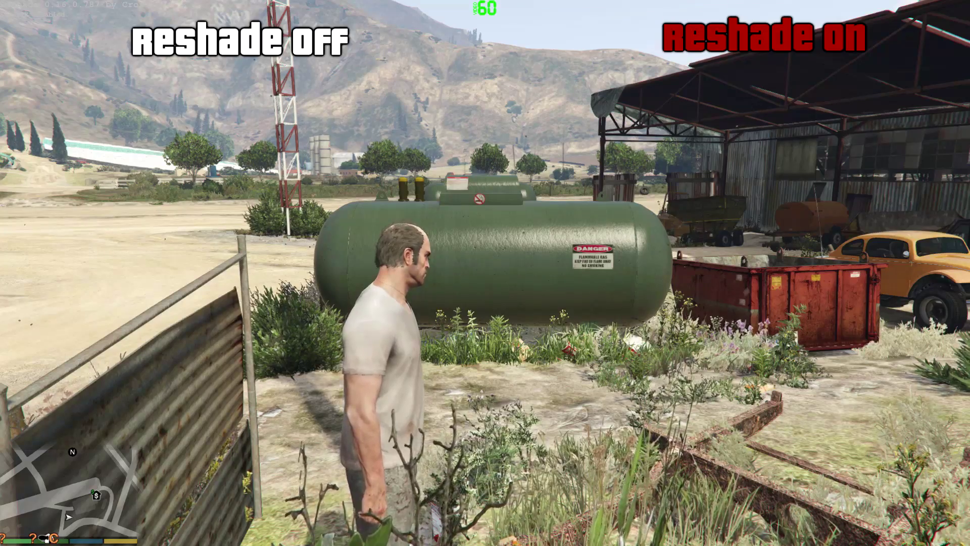
key(Scroll_Lock)
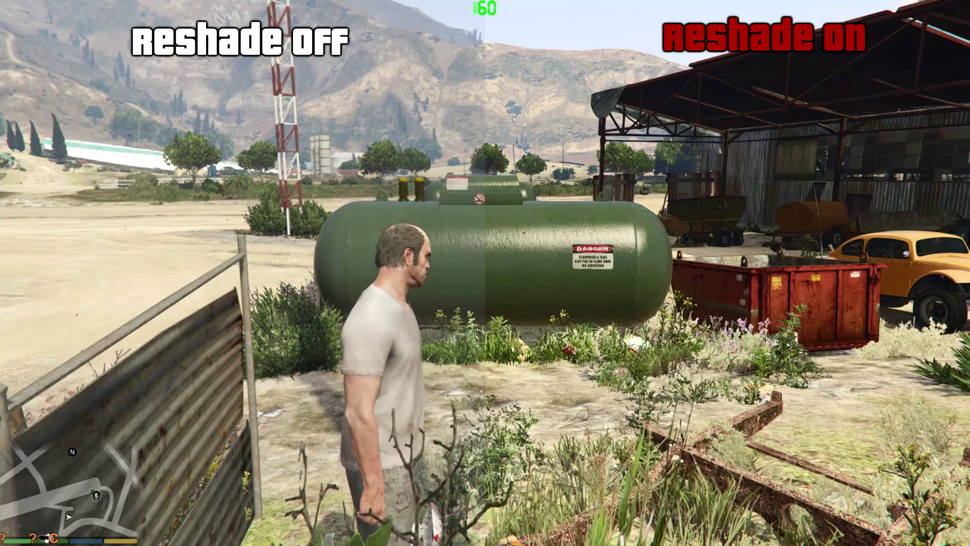
key(Scroll_Lock)
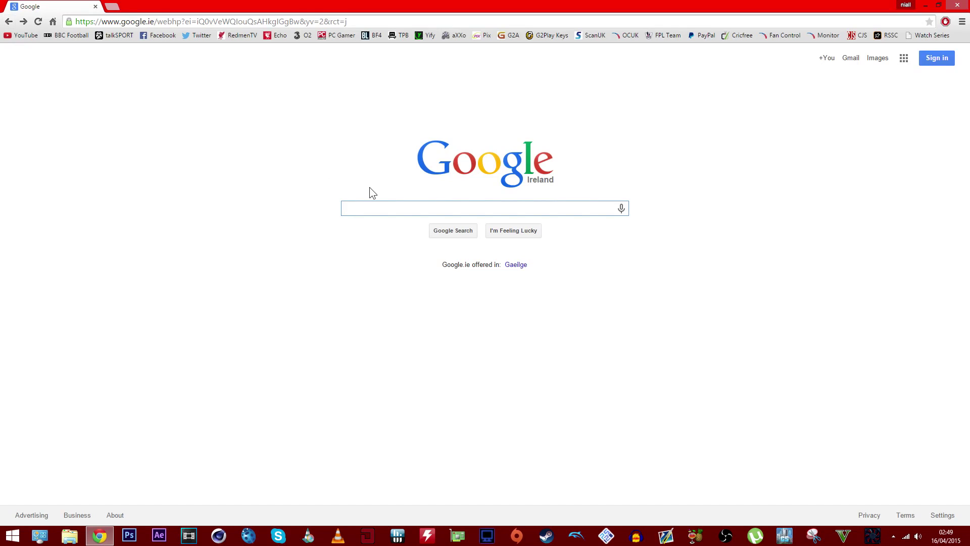
Step: Search Google for 'reshade' and open the reshade.me result
text(reshade)
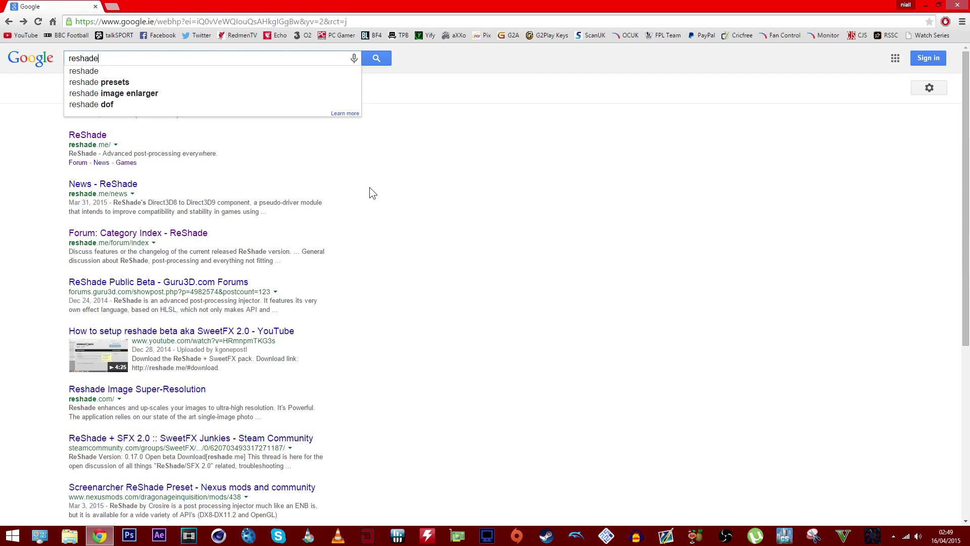
key(Return)
click(93, 134)
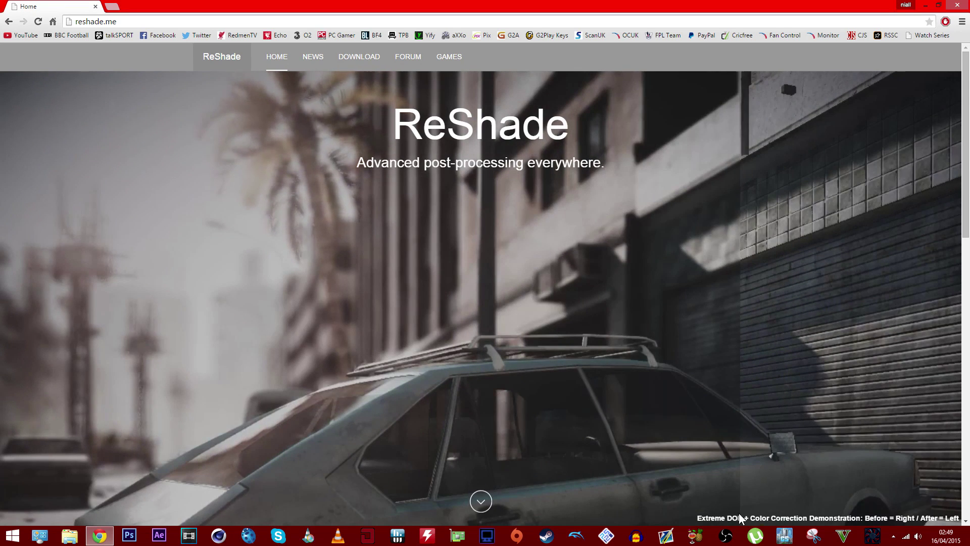
Step: Scroll to the download section, then return to the Home tab and go back to Google's reshade results
scroll(723, 390, down, 15)
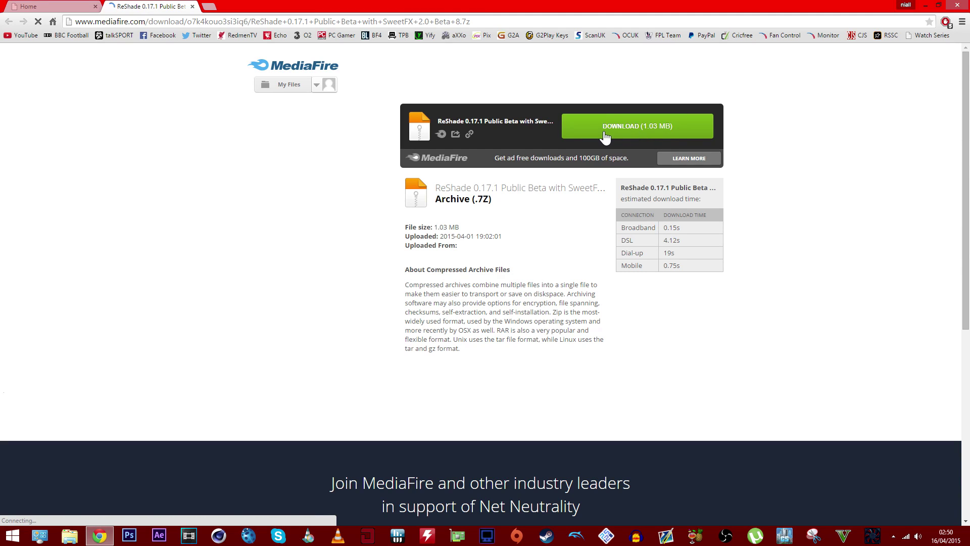
click(47, 7)
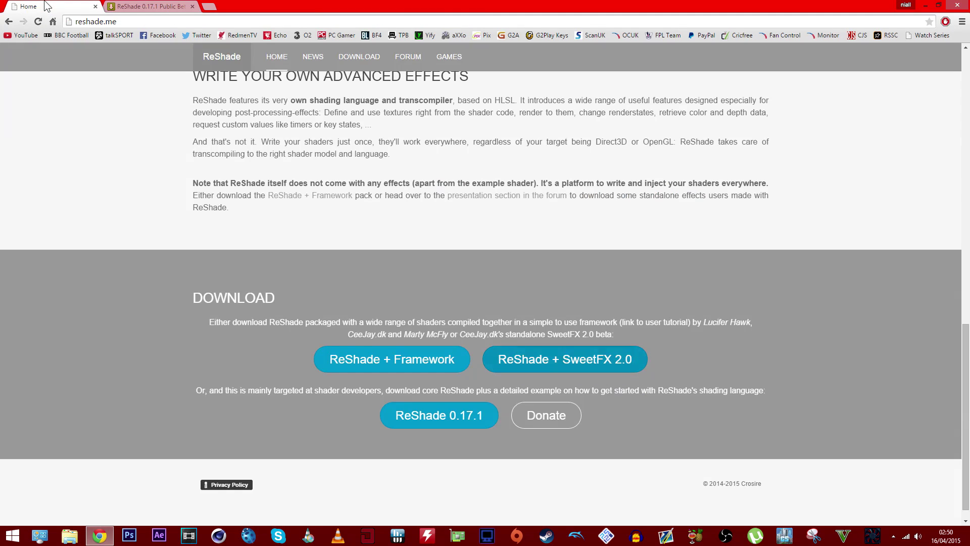
click(9, 22)
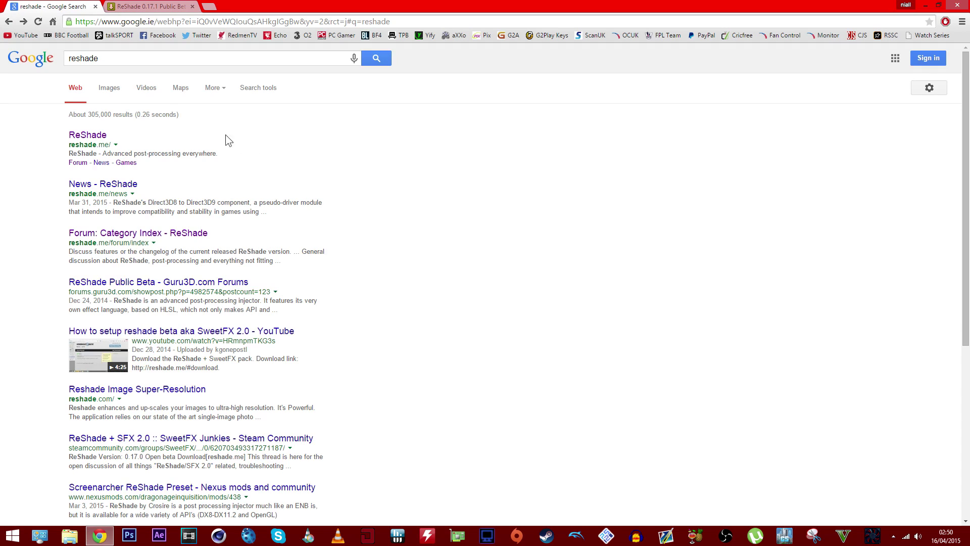
Step: Search Google for 'sfxthelazy' and open the SweetFX Settings Database site
drag(104, 58, 84, 57)
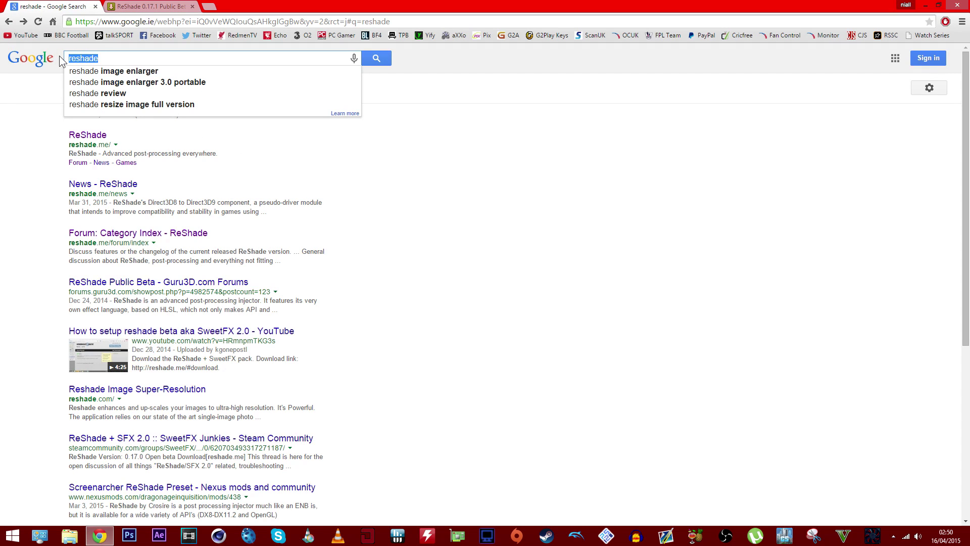
text(sfxthela)
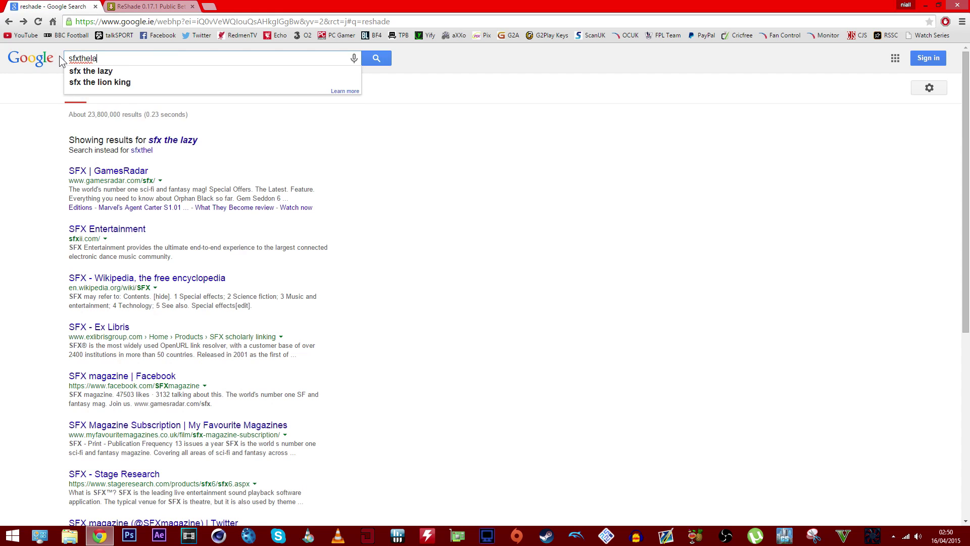
text(zy)
key(Return)
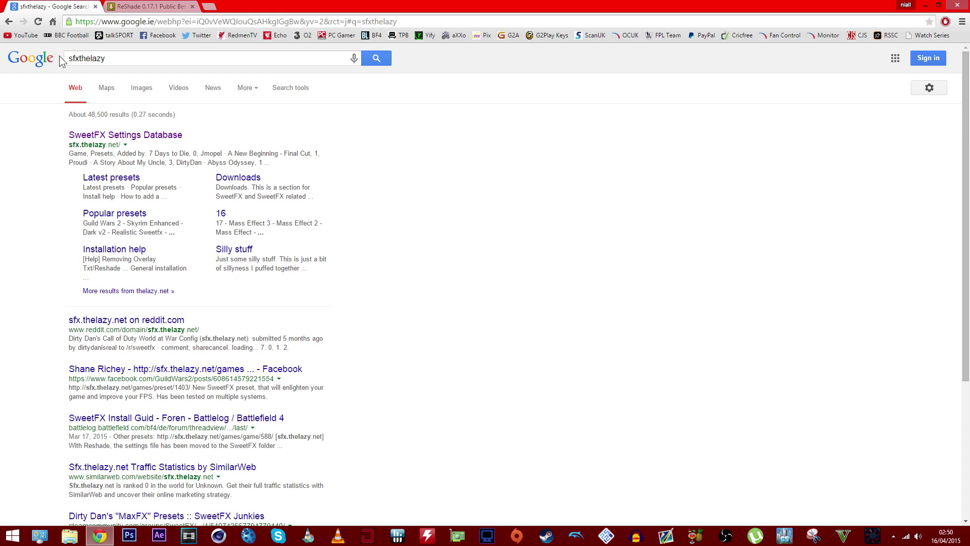
click(147, 139)
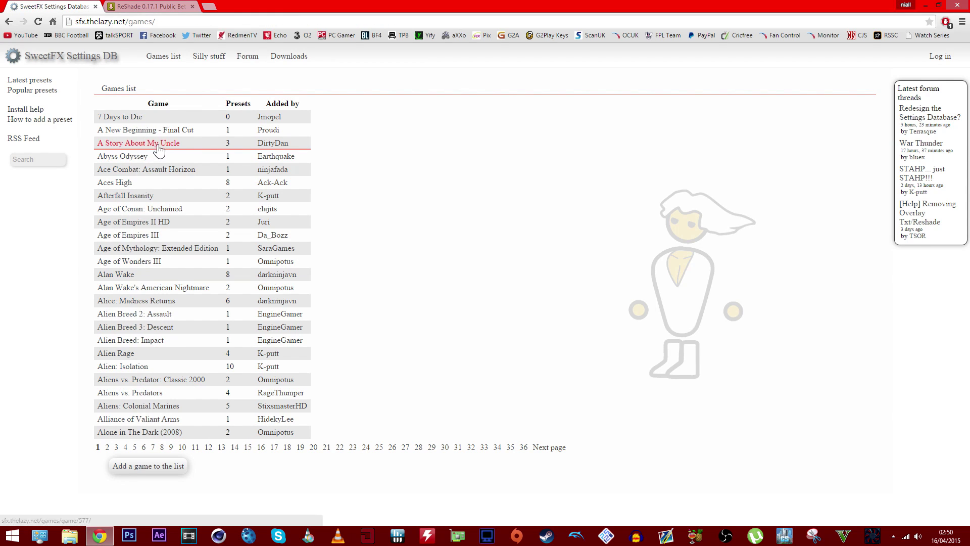
Step: Look up Grand Theft Auto V and open its K-putt'e Config 1.1 preset page
click(40, 159)
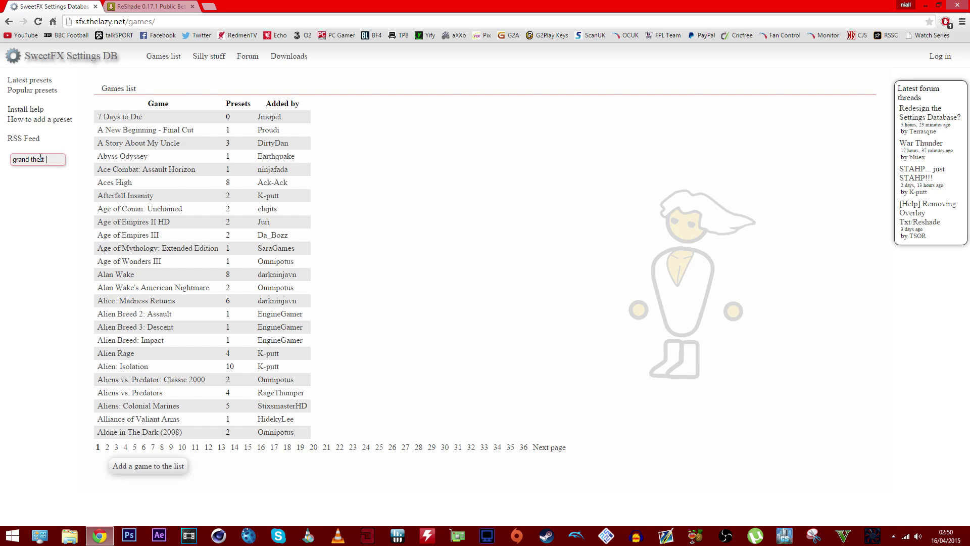
key(Return)
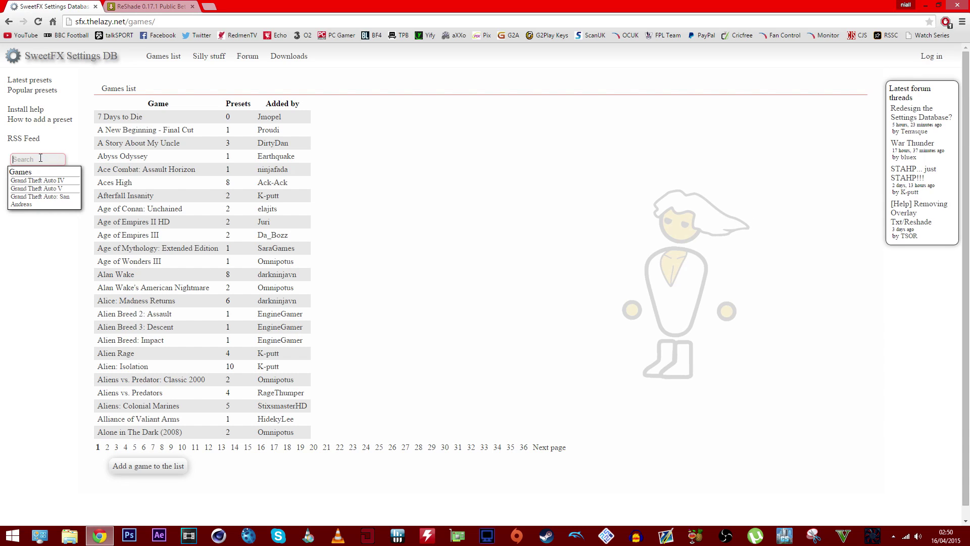
click(49, 190)
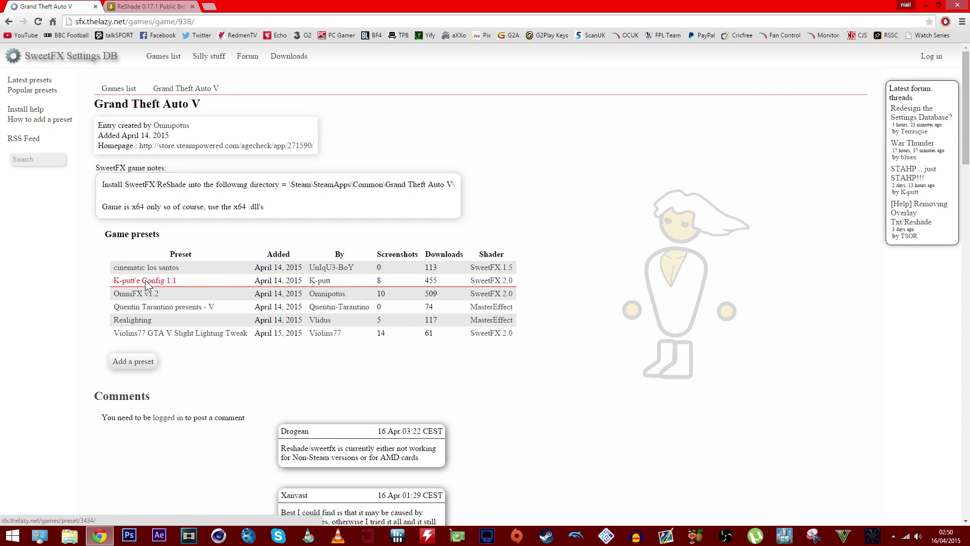
click(173, 283)
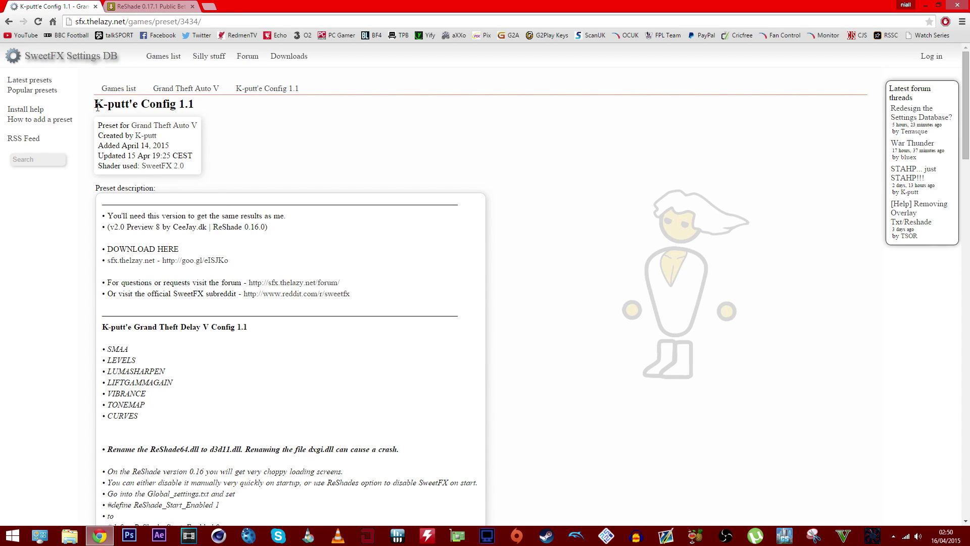
Step: Download the K-putt'e Config 1.1 preset and open the downloaded file's options
drag(97, 108, 240, 103)
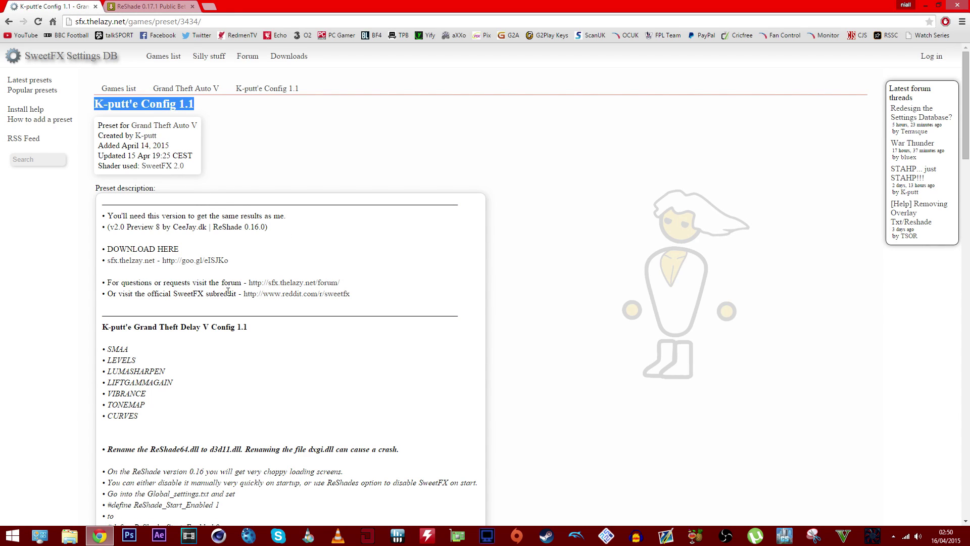
scroll(228, 291, down, 4)
drag(103, 145, 192, 233)
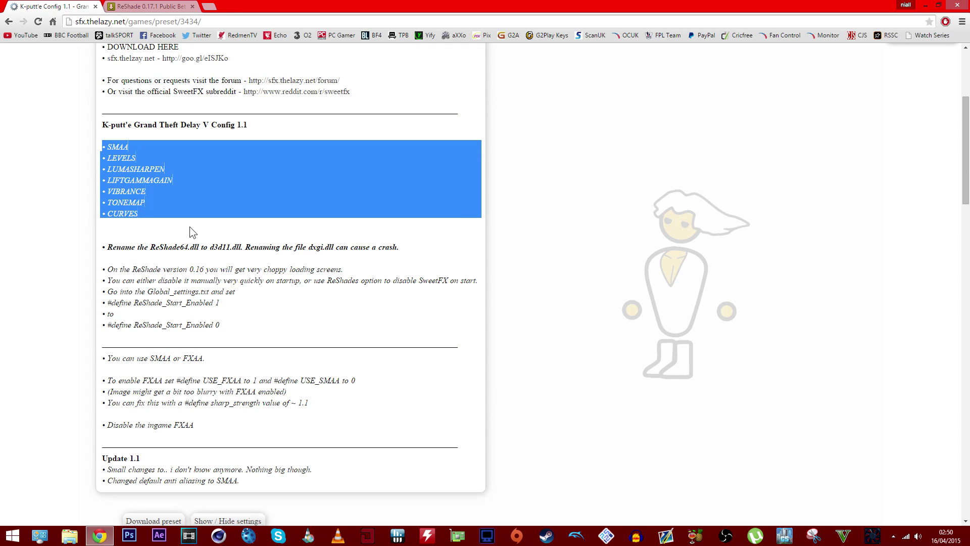
scroll(214, 265, down, 4)
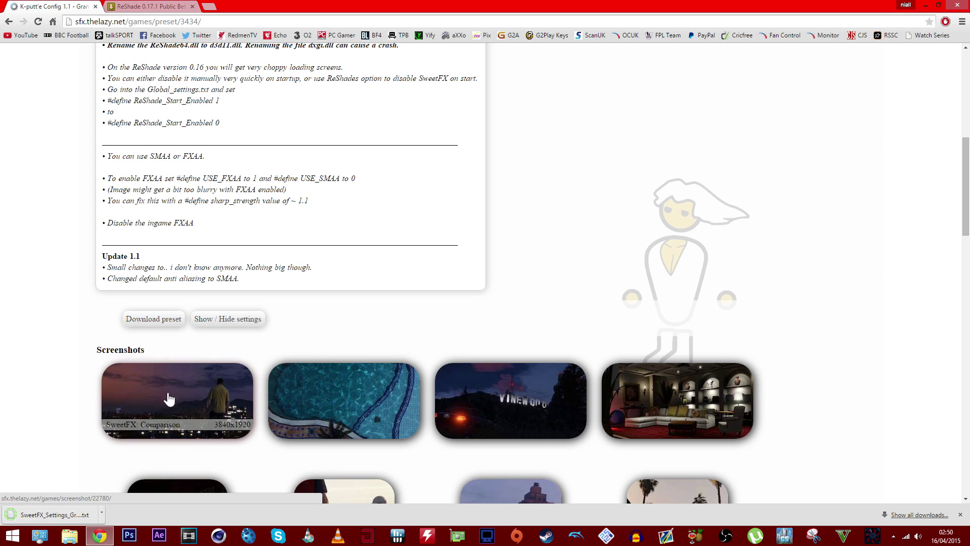
click(100, 512)
Step: Show the preset in Downloads, minimize Chrome, and extract the ReShade archive
click(135, 477)
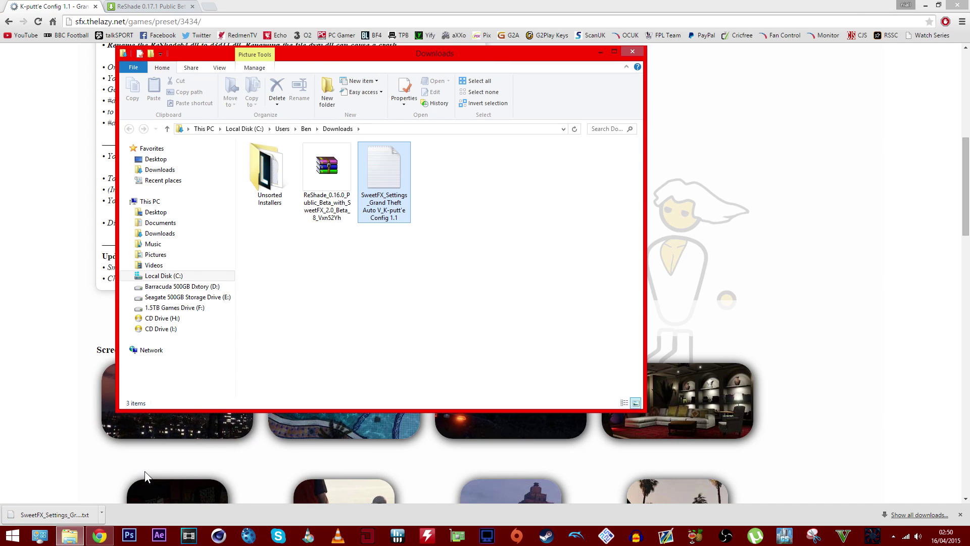
click(925, 5)
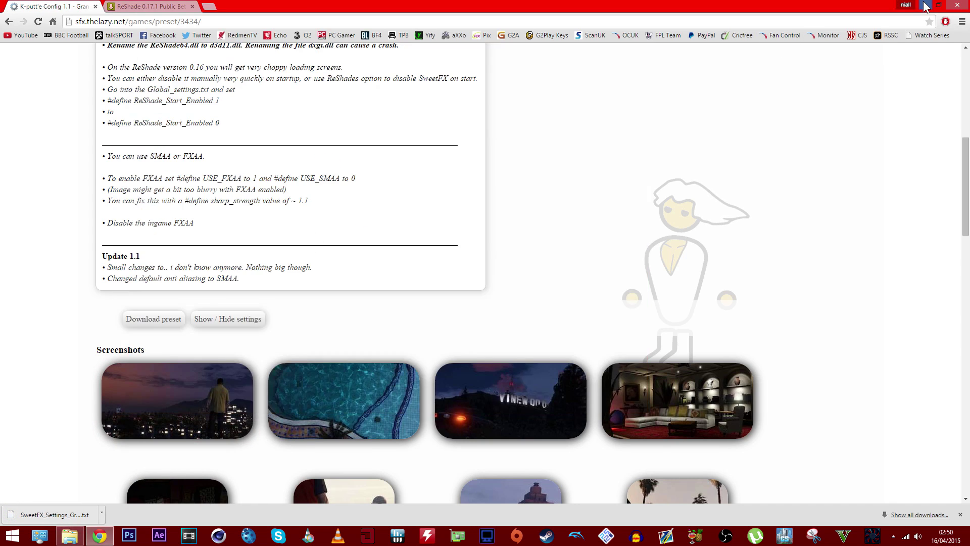
drag(413, 246, 345, 165)
click(328, 169)
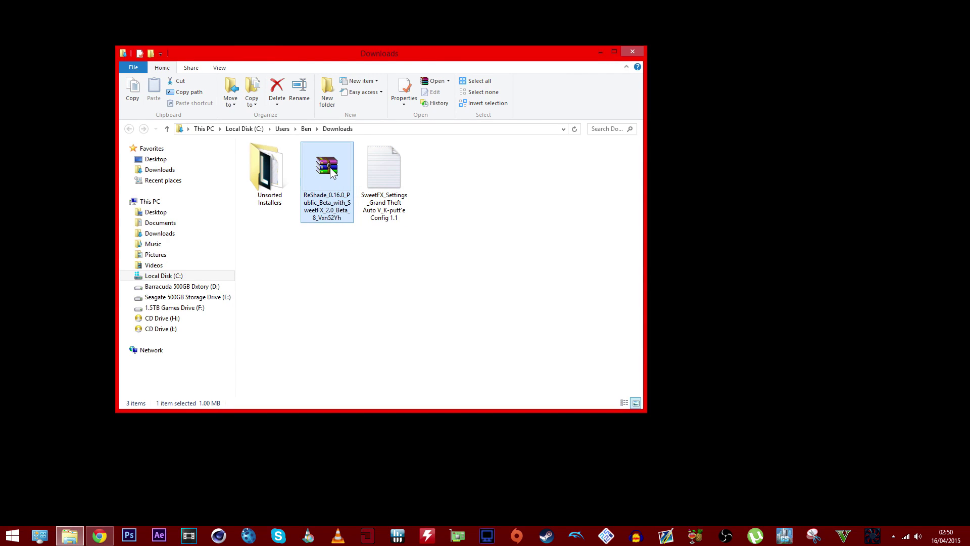
right_click(329, 168)
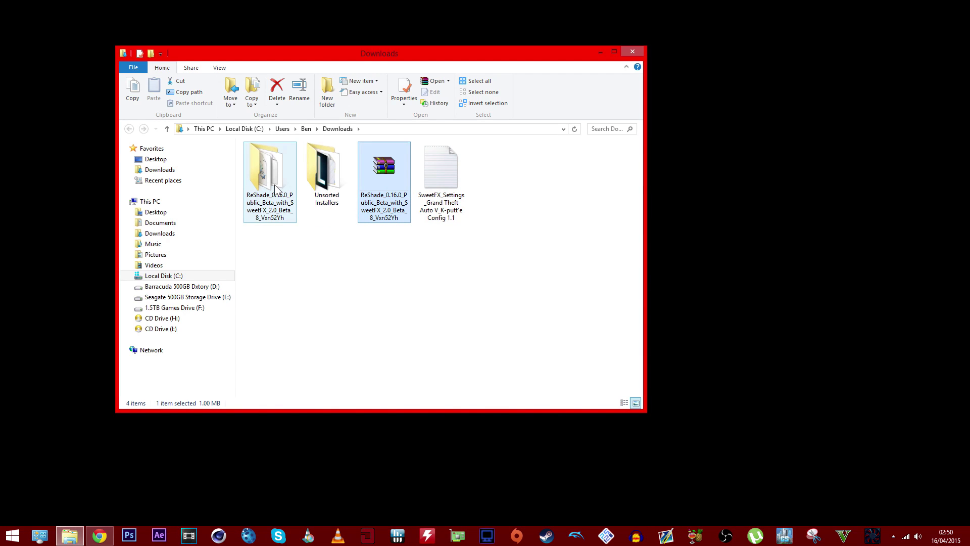
Step: Rename the extracted folder to 'Reshade Files' and move the ReShade archive into it
right_click(275, 186)
click(346, 430)
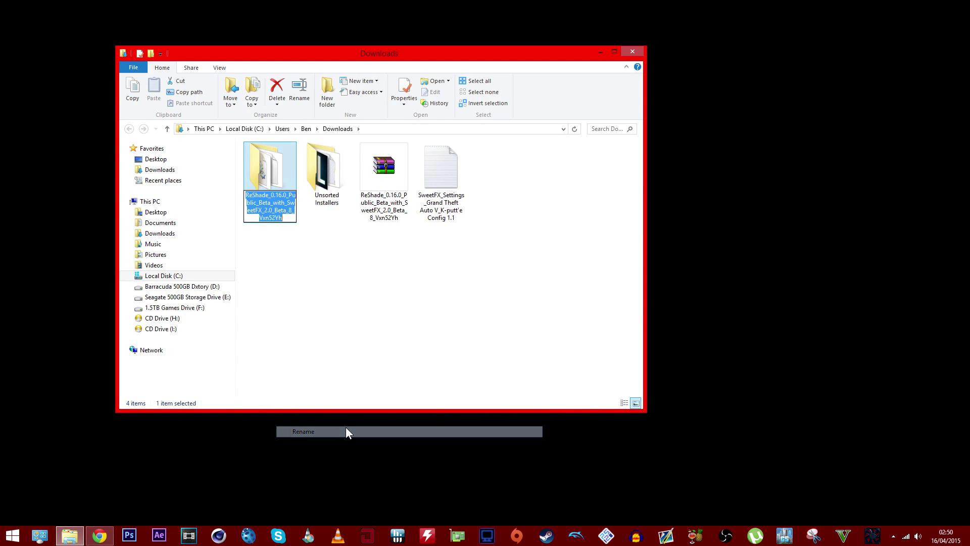
text(Reshad)
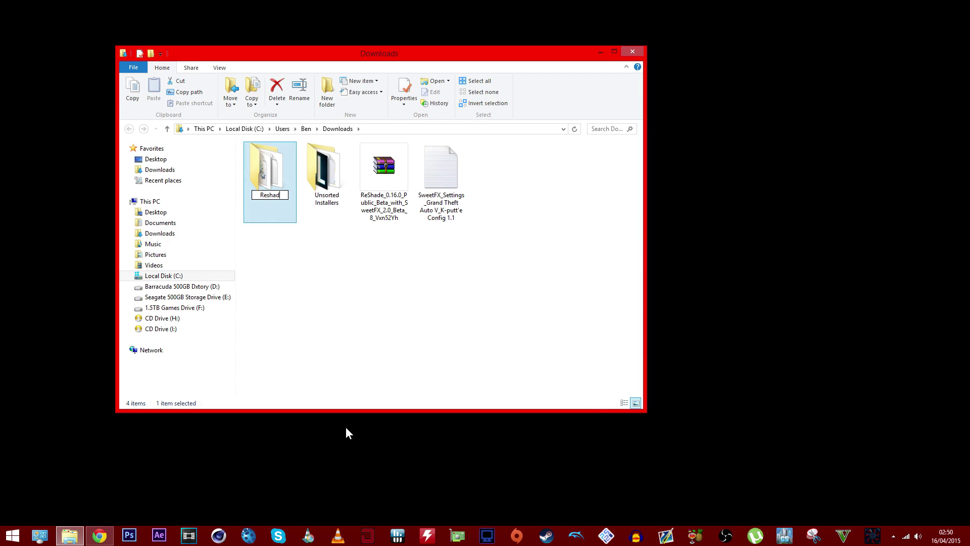
text(e Files)
key(Return)
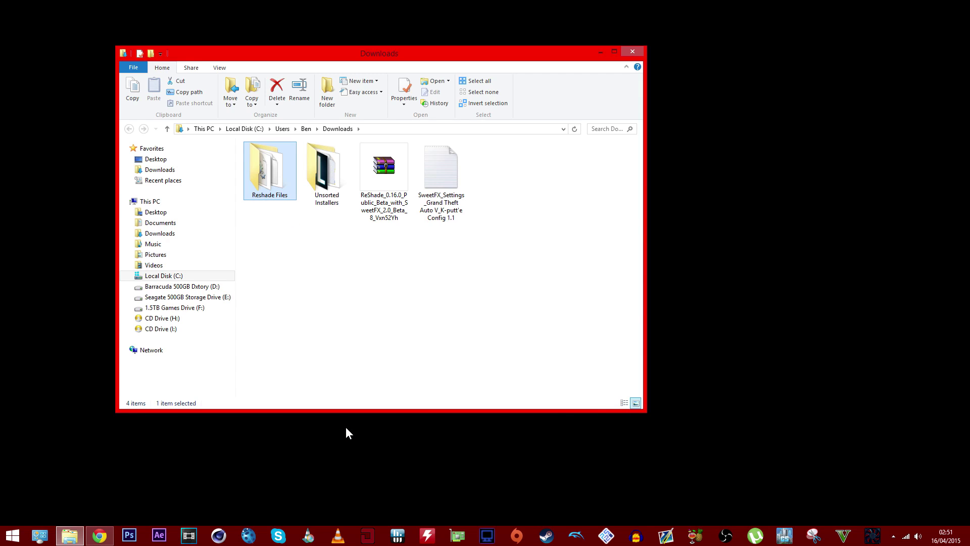
click(385, 177)
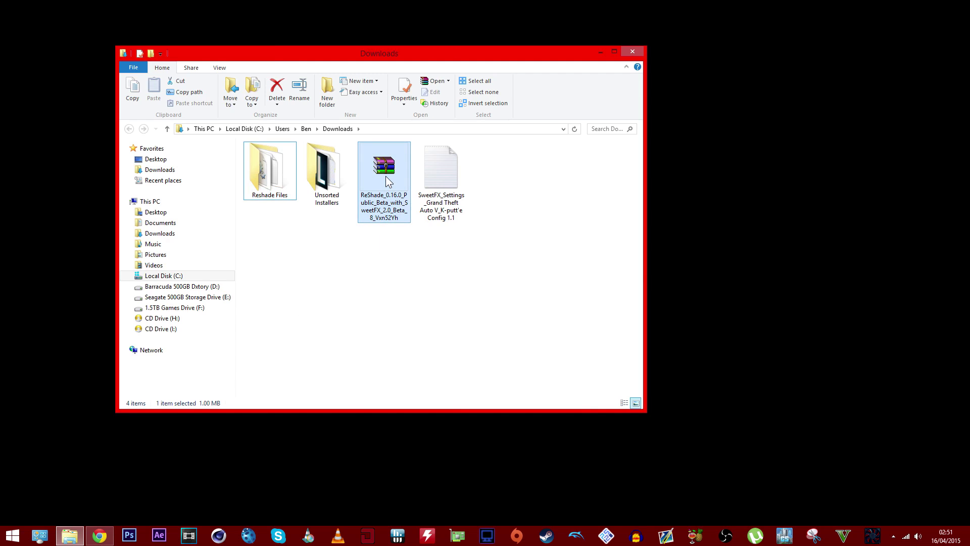
drag(386, 175, 280, 165)
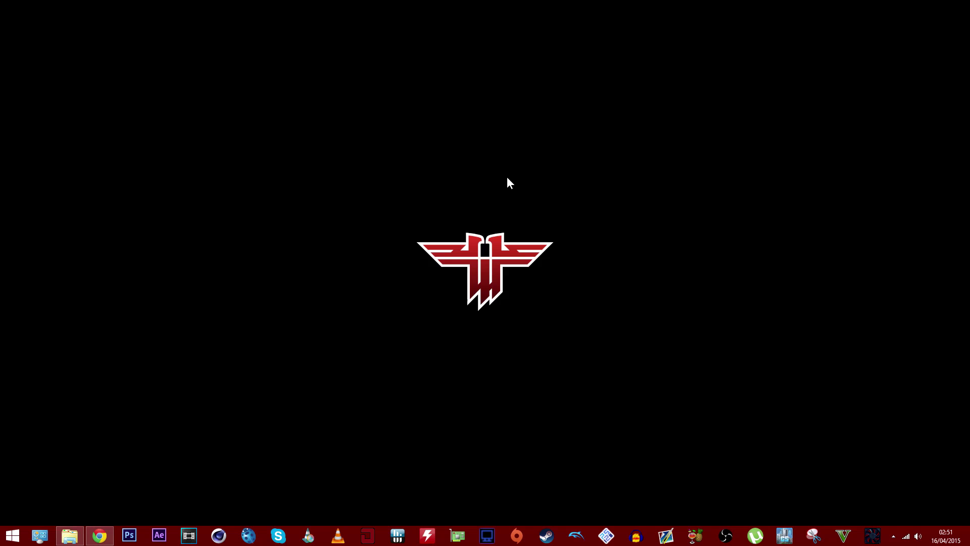
Step: Open the Reshade Files folder and run ReShade Setup as administrator
click(71, 535)
click(271, 172)
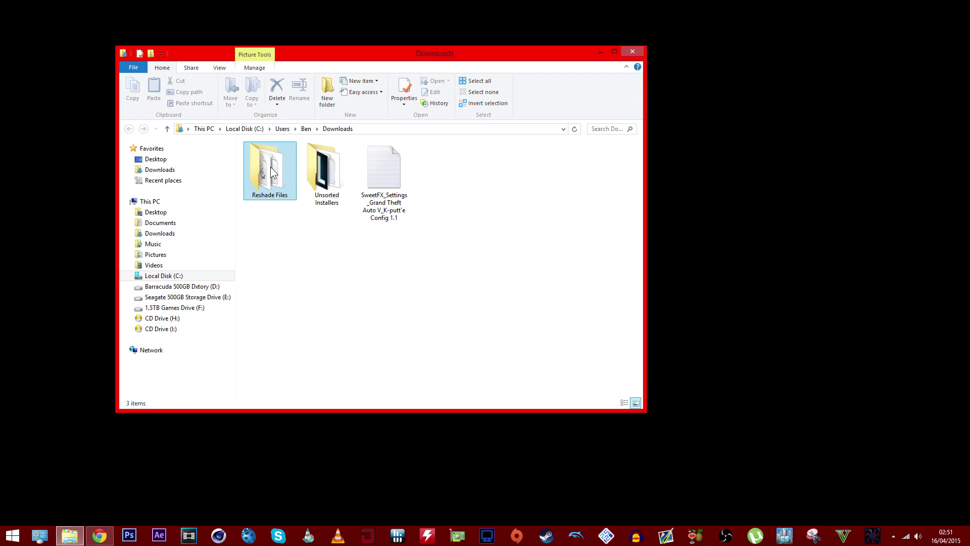
double_click(271, 172)
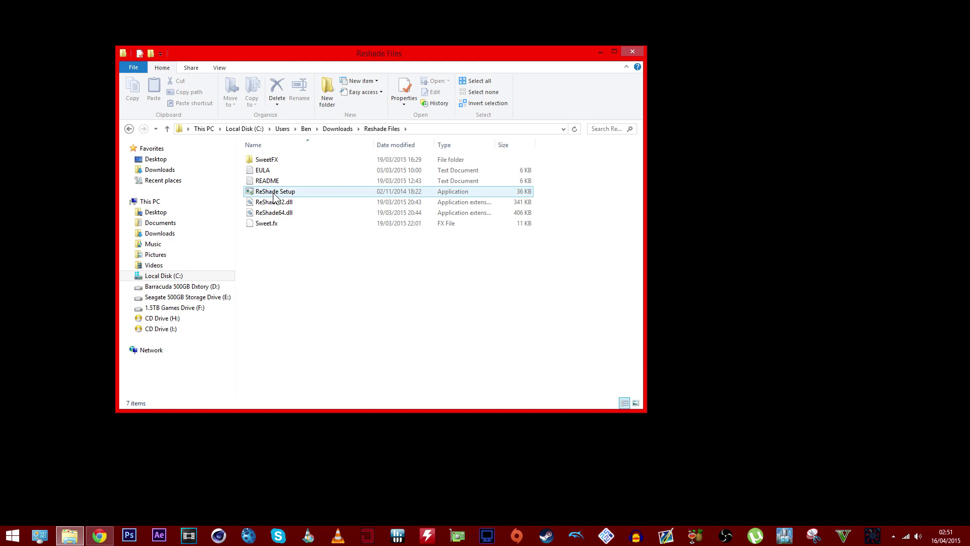
click(274, 192)
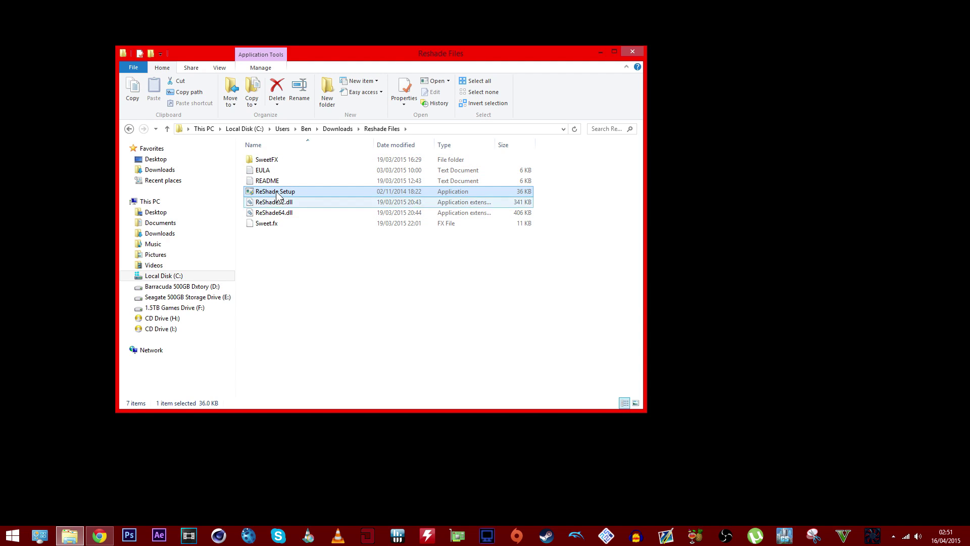
right_click(277, 193)
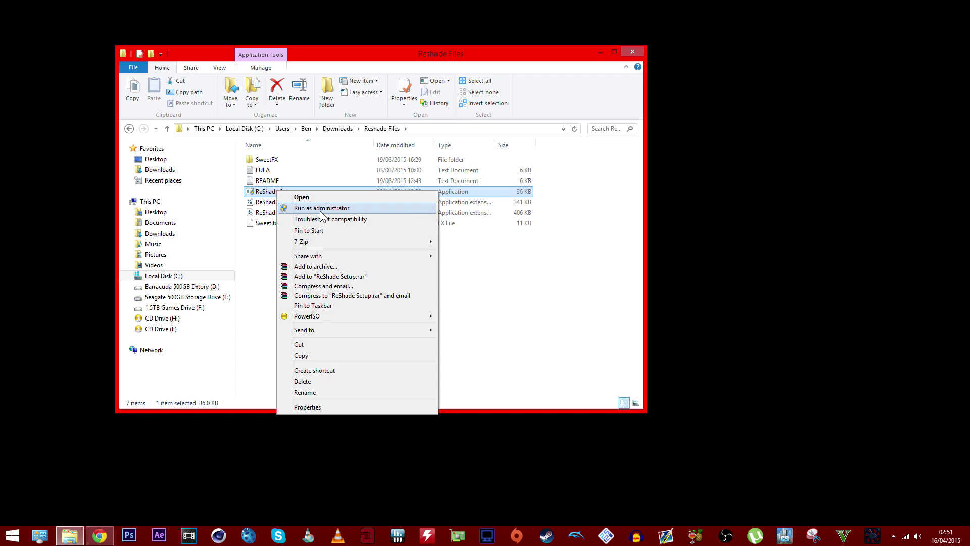
click(319, 210)
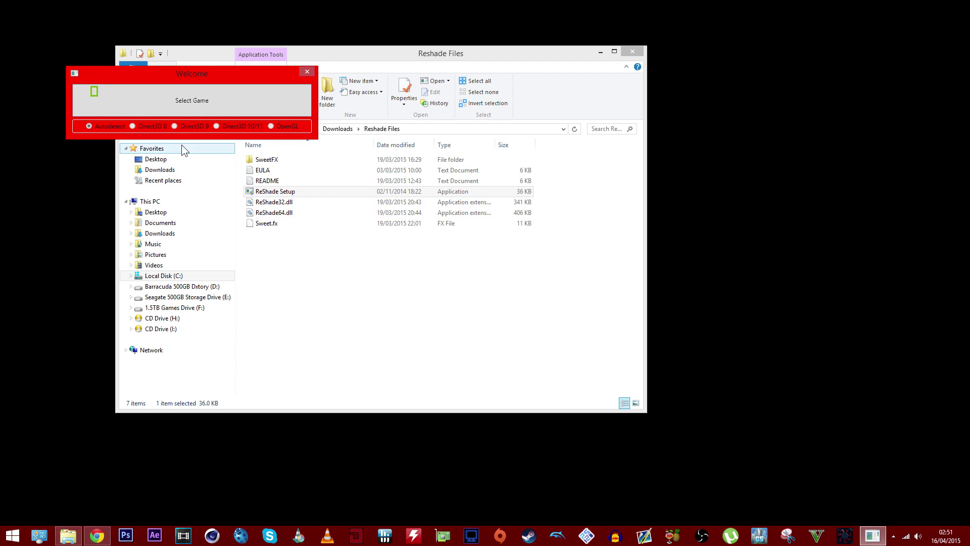
Step: Select PlayGTAV from F:\Program Files as the game to patch
click(207, 102)
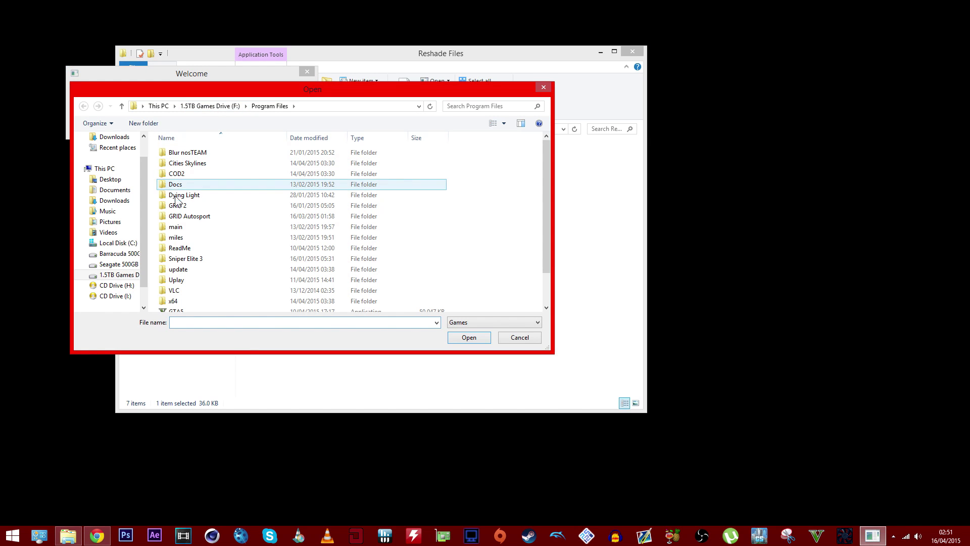
click(119, 274)
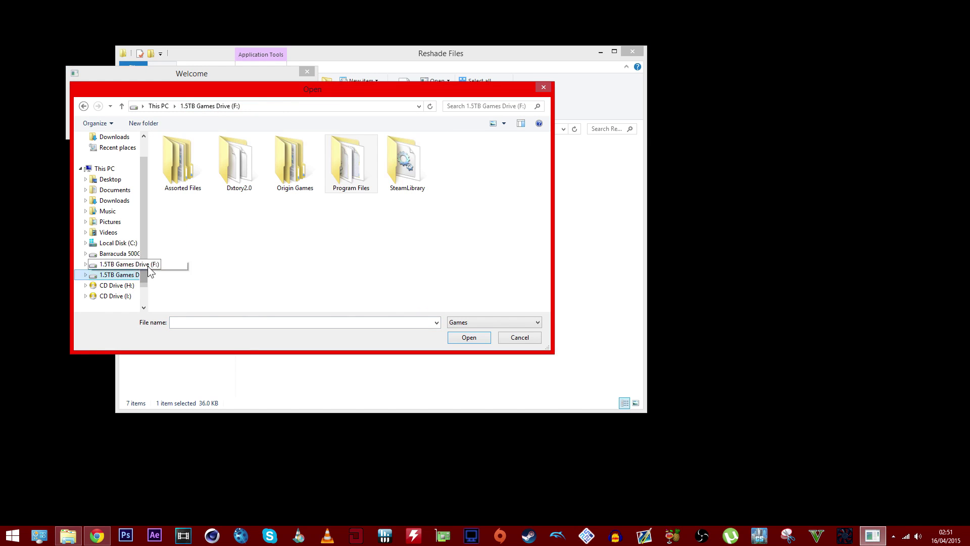
double_click(354, 160)
scroll(349, 203, down, 2)
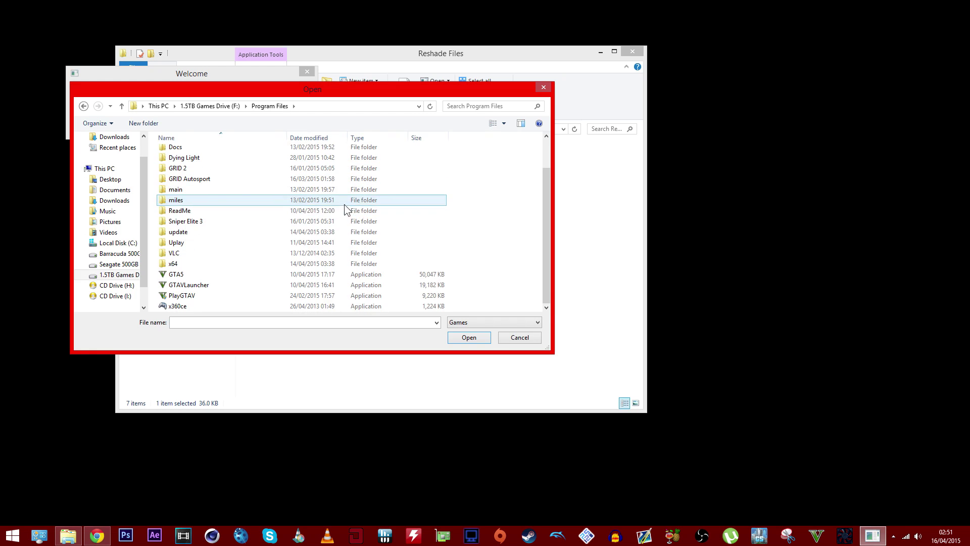
click(189, 276)
click(199, 286)
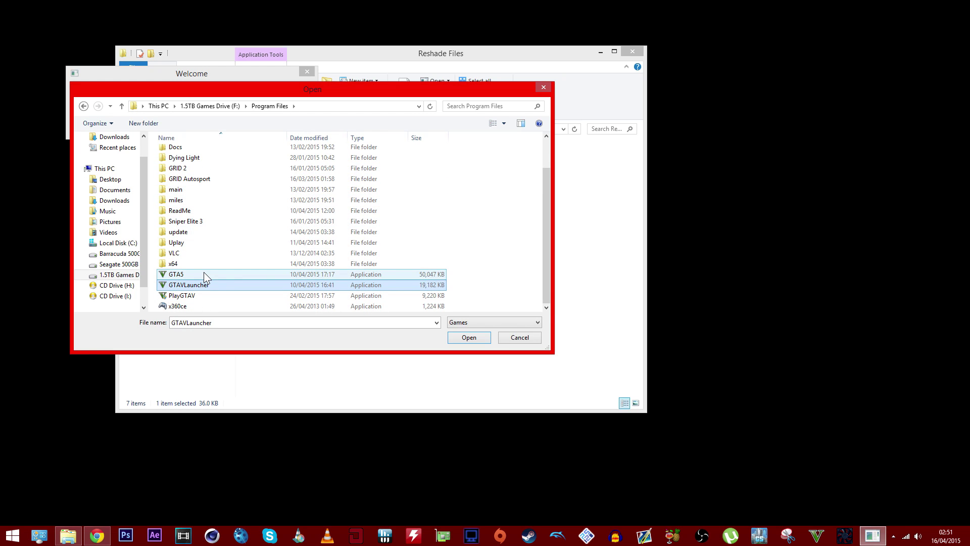
click(191, 296)
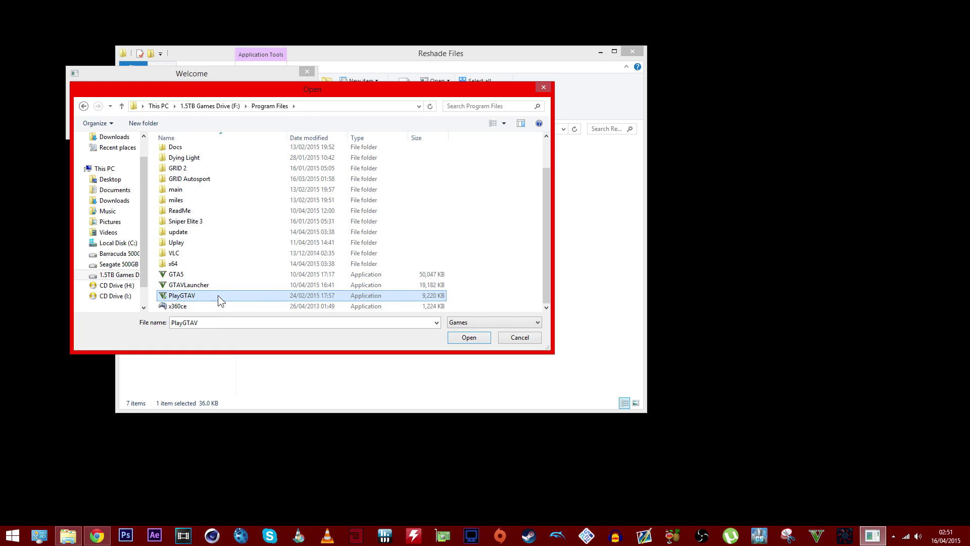
click(474, 338)
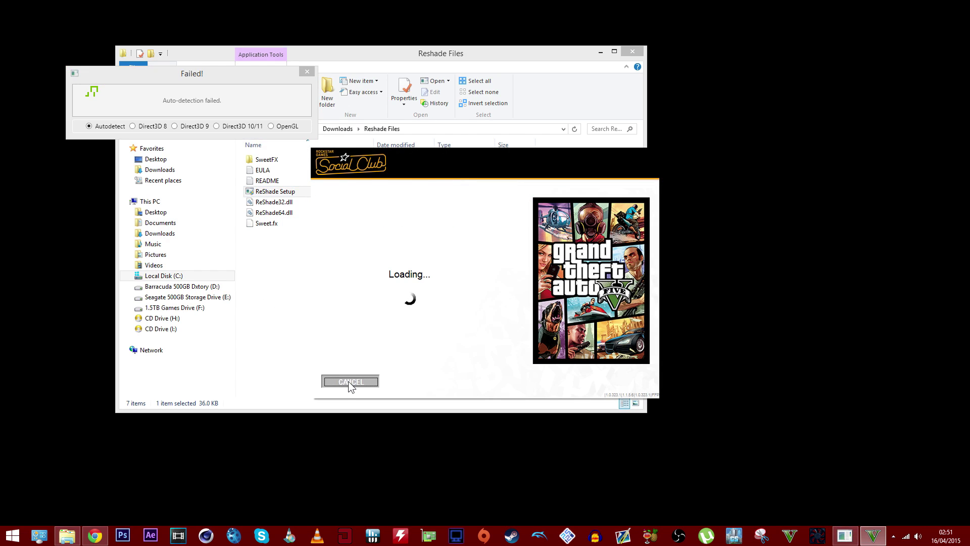
Step: Dismiss the Social Club window, install ReShade as Direct3D 10/11, and cancel the game launcher
click(350, 381)
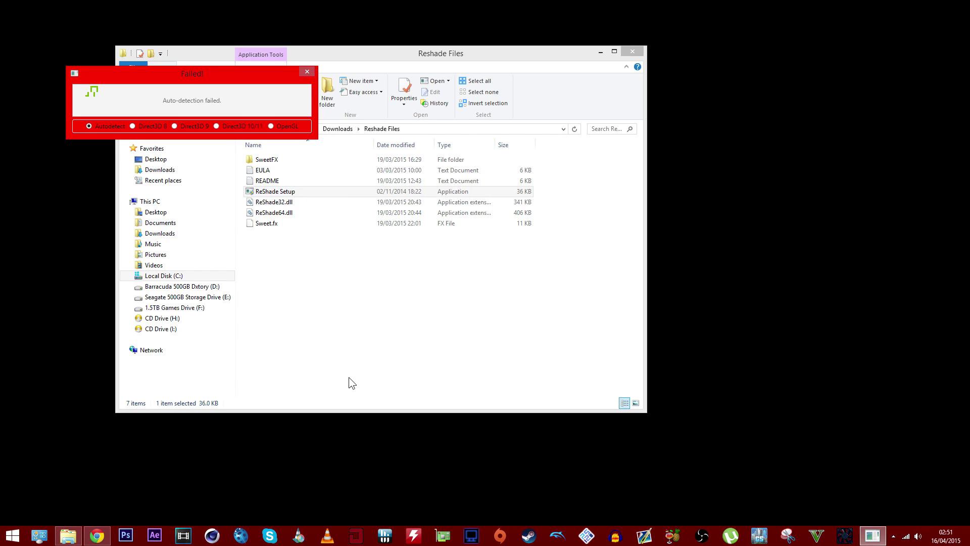
click(217, 126)
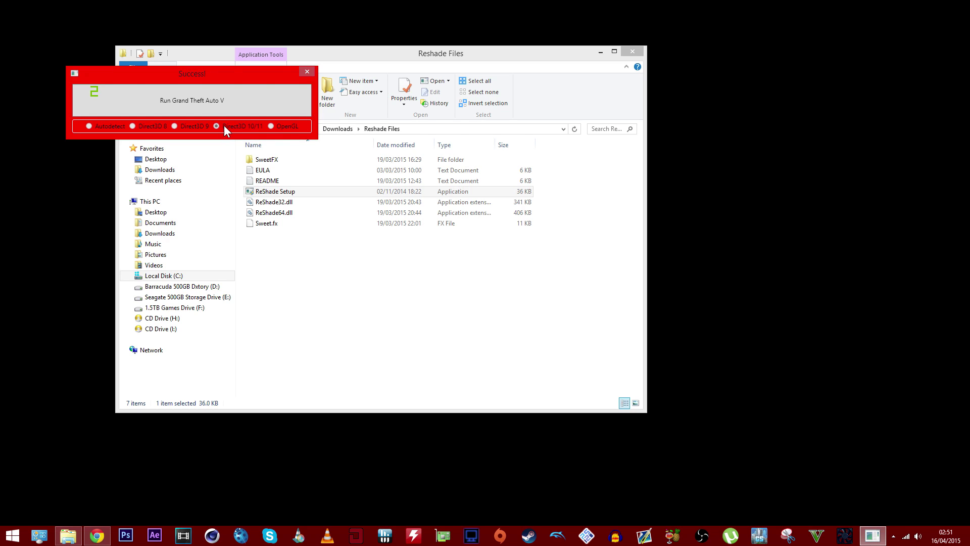
click(250, 98)
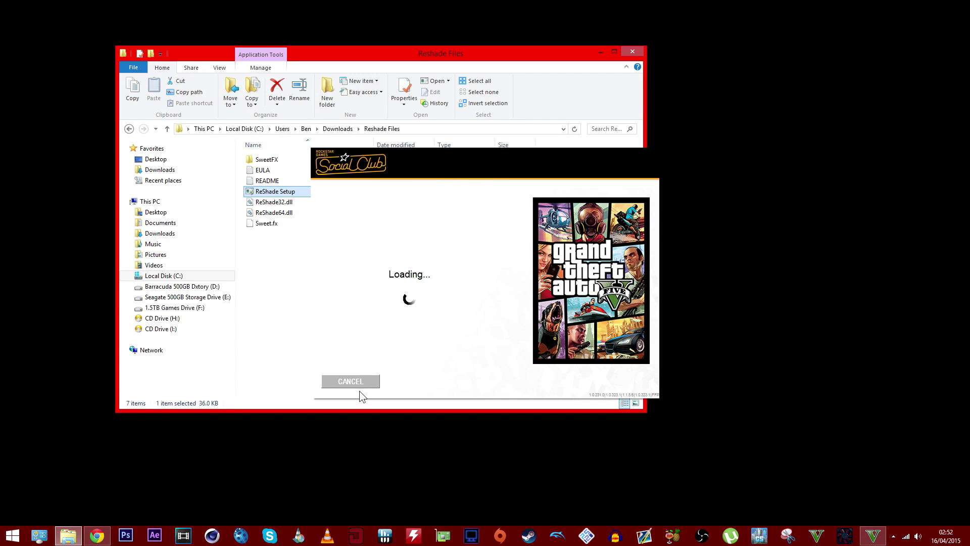
click(364, 381)
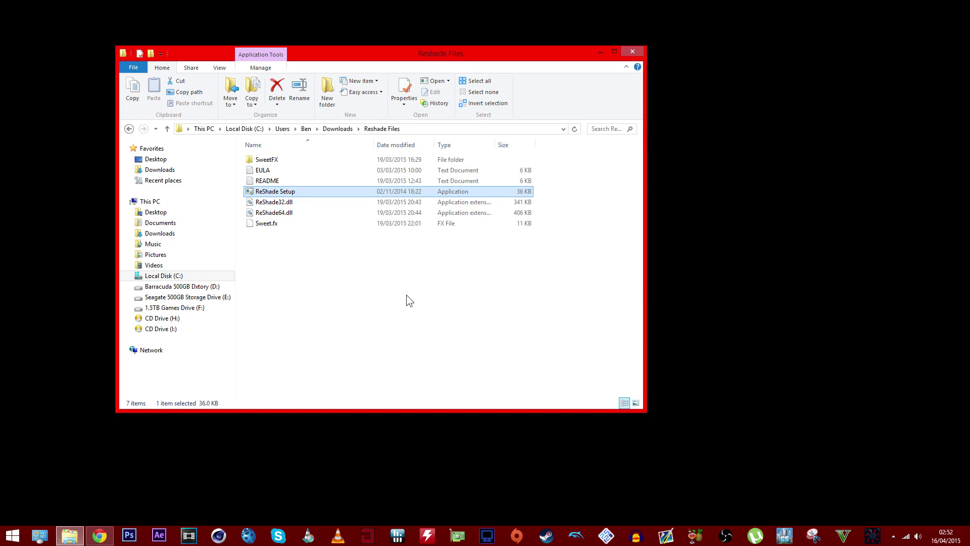
Step: In Downloads, rename the K-putt'e settings file to 'SweetFX_settings'
click(334, 130)
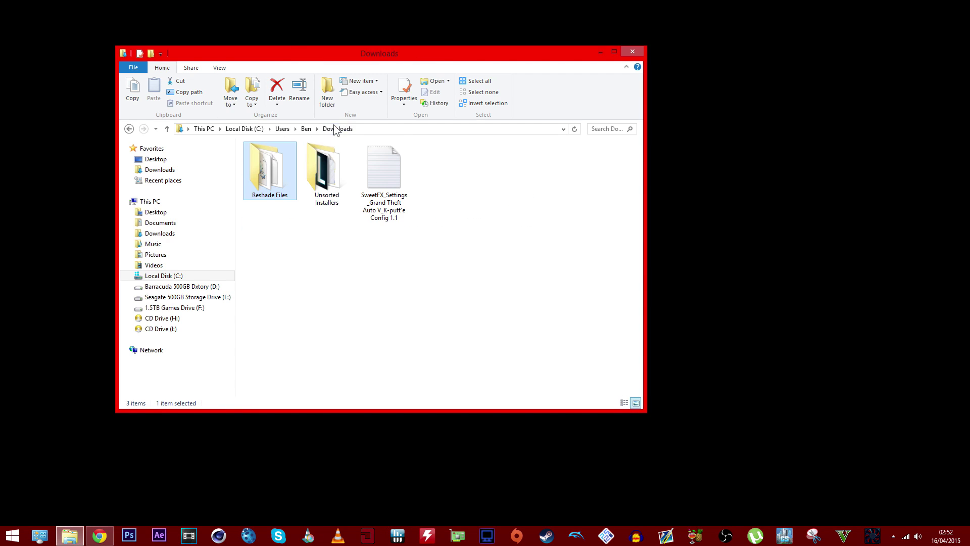
click(385, 179)
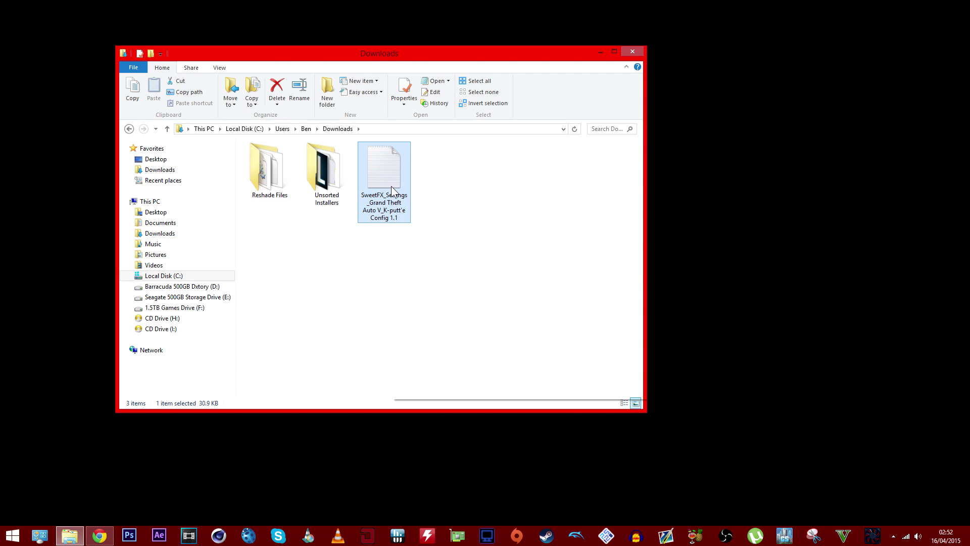
right_click(391, 186)
click(463, 375)
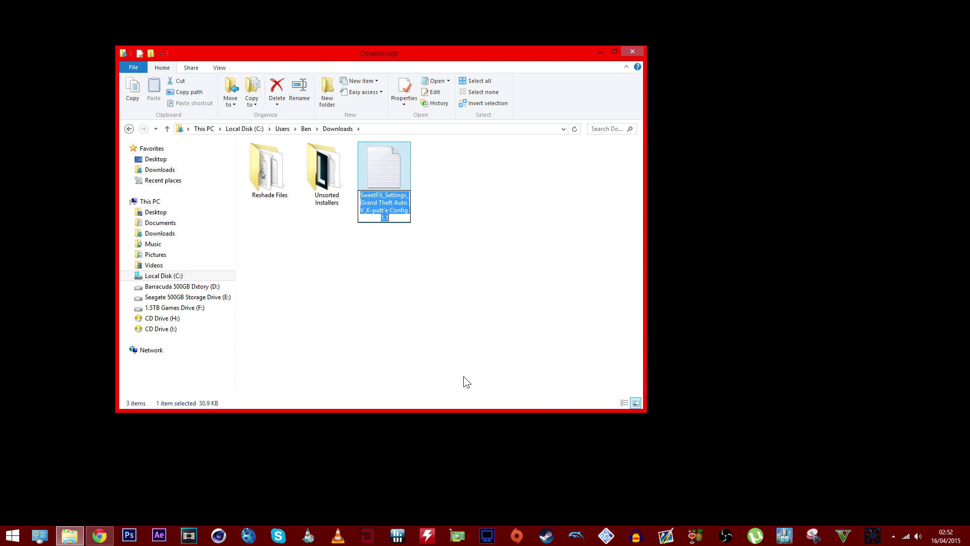
text(SweetF)
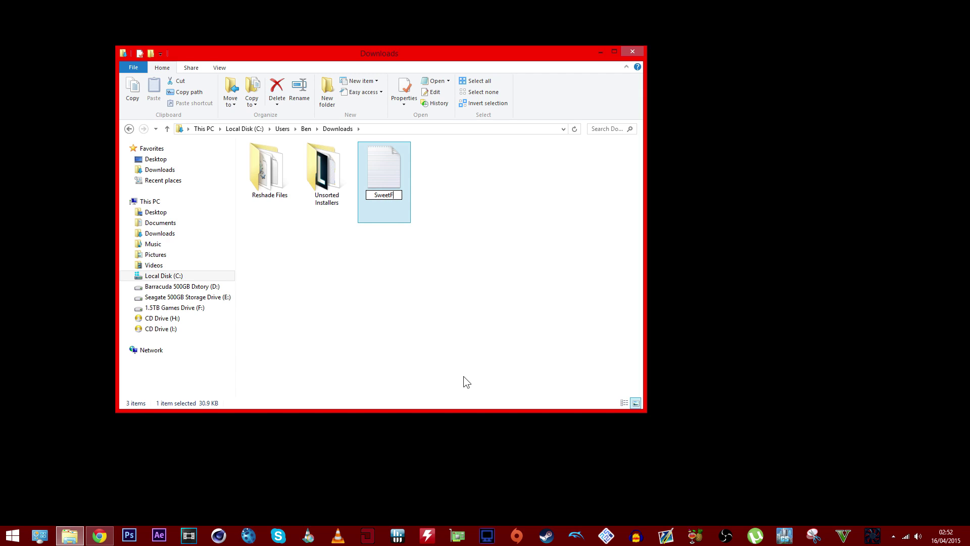
text(X_settings)
Step: Confirm the renamed SweetFX_settings file and copy it
key(Return)
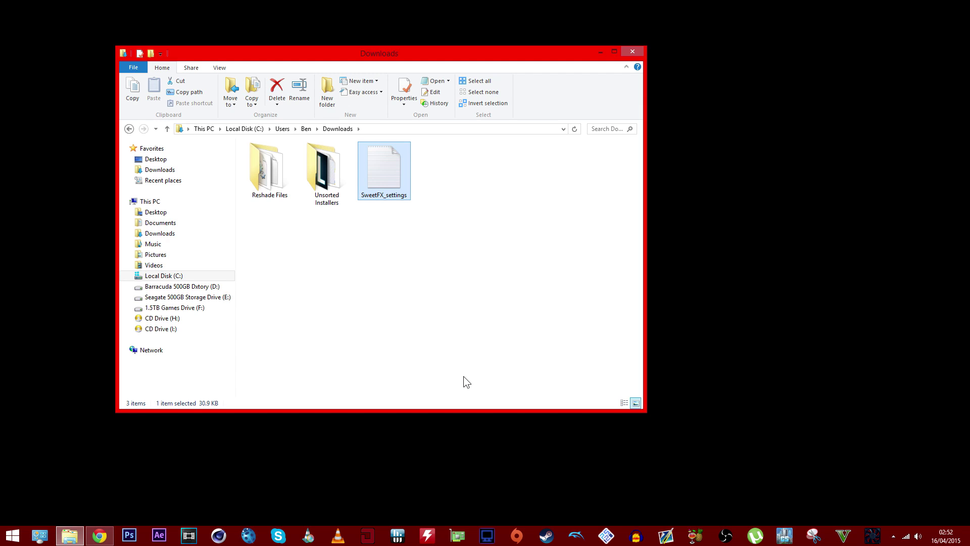
right_click(388, 175)
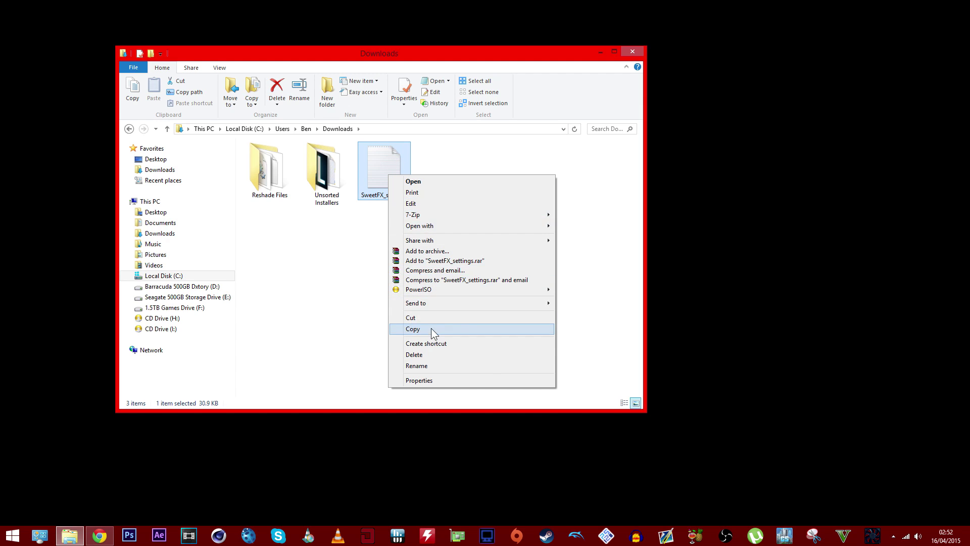
click(435, 331)
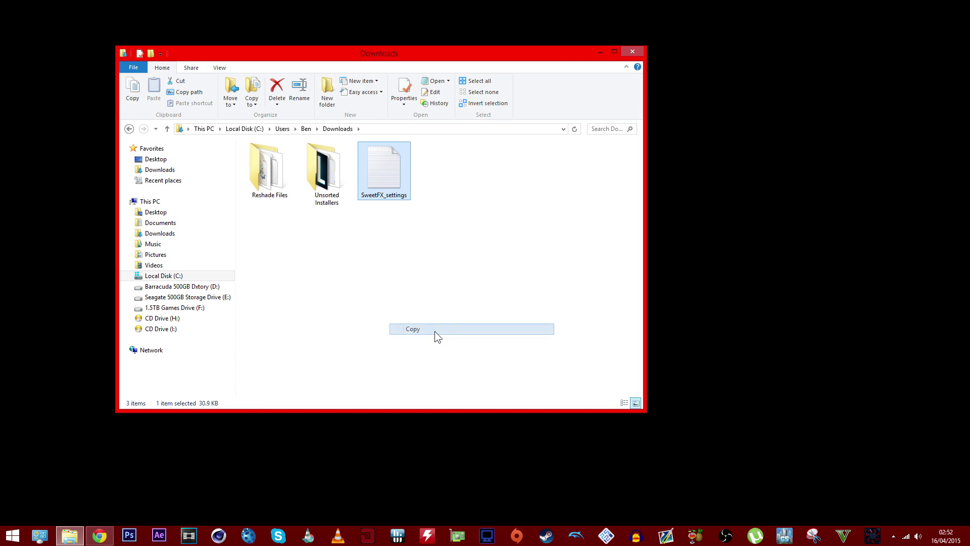
Step: Paste it into F:\Program Files\SweetFX, replacing the existing SweetFX_settings file
click(177, 307)
double_click(434, 174)
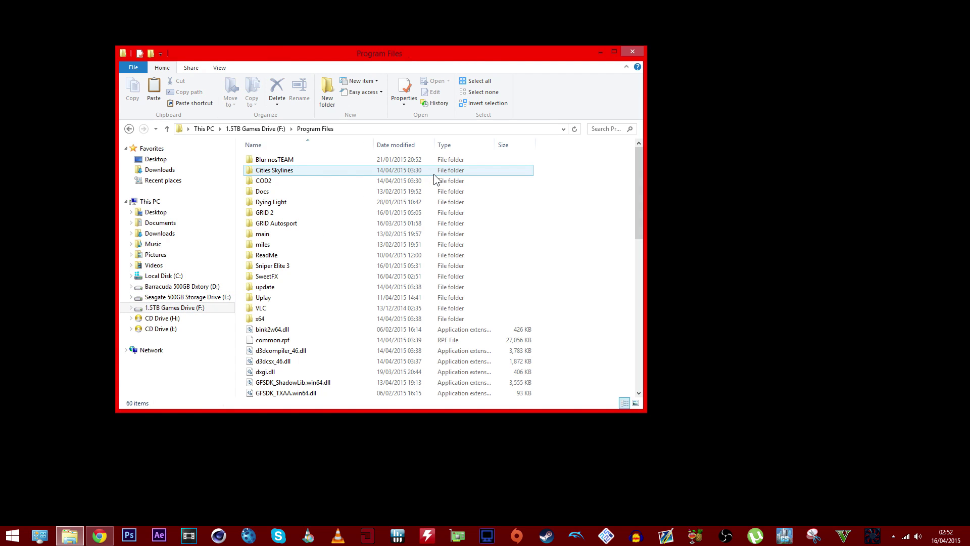
click(285, 277)
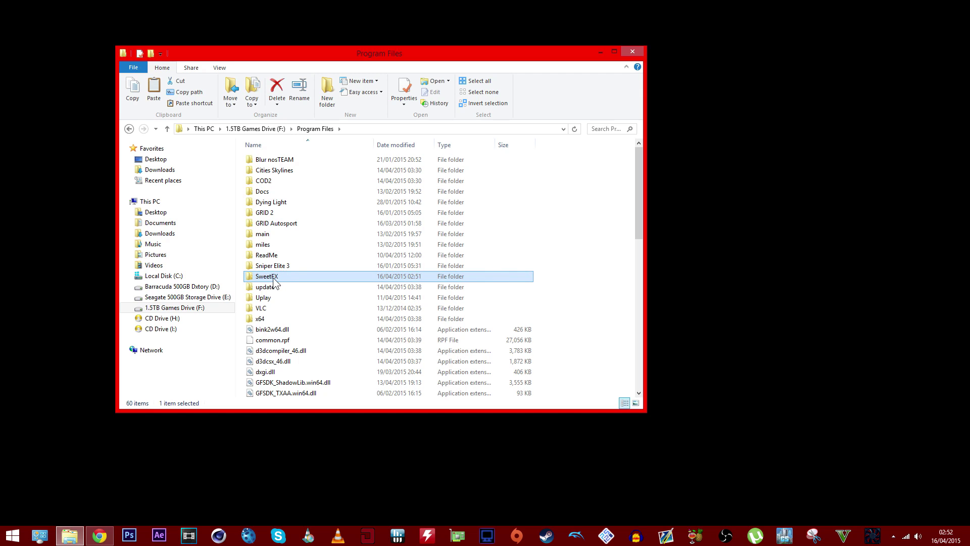
double_click(287, 274)
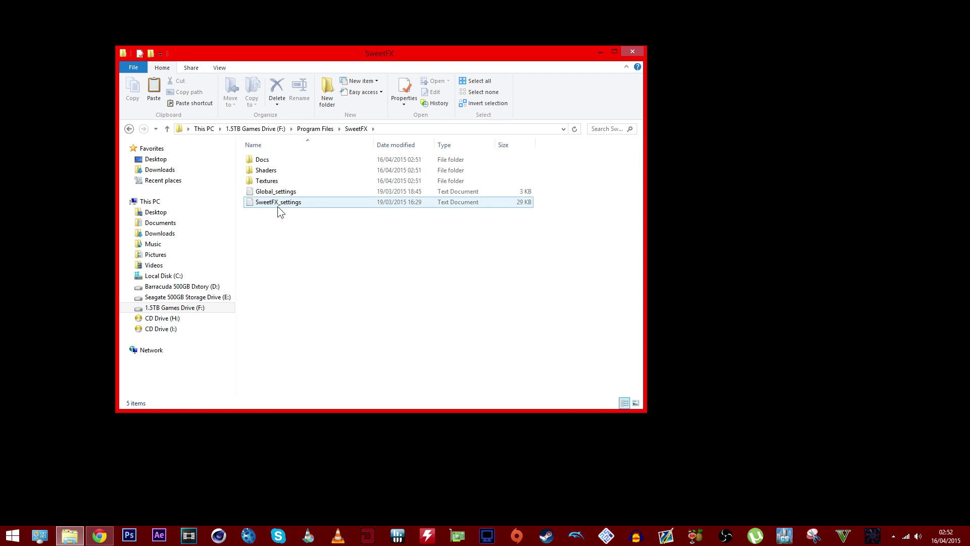
click(280, 202)
right_click(288, 251)
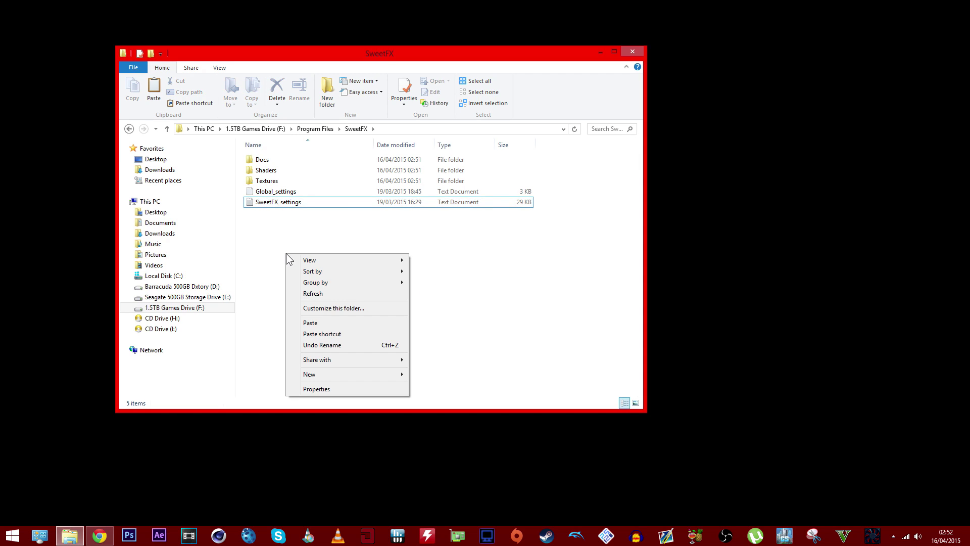
click(328, 319)
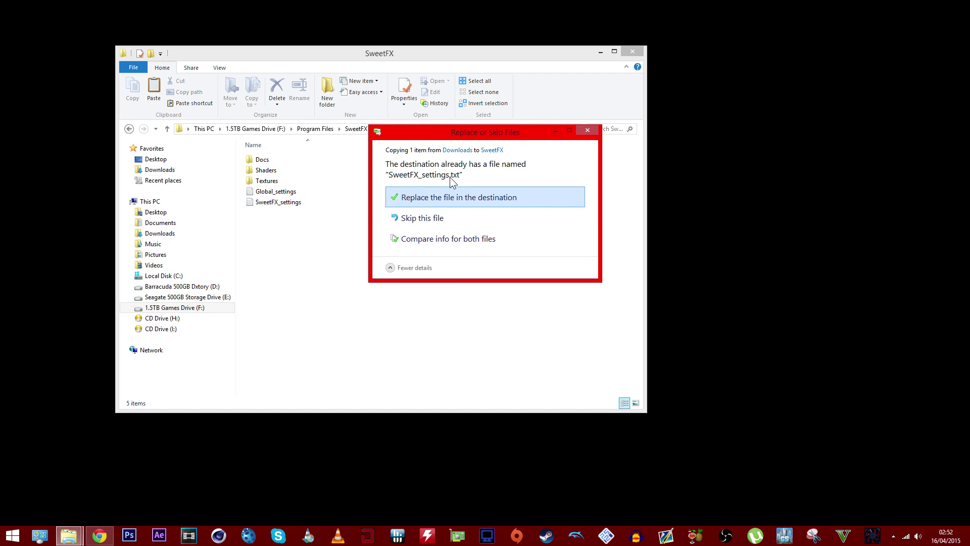
click(461, 199)
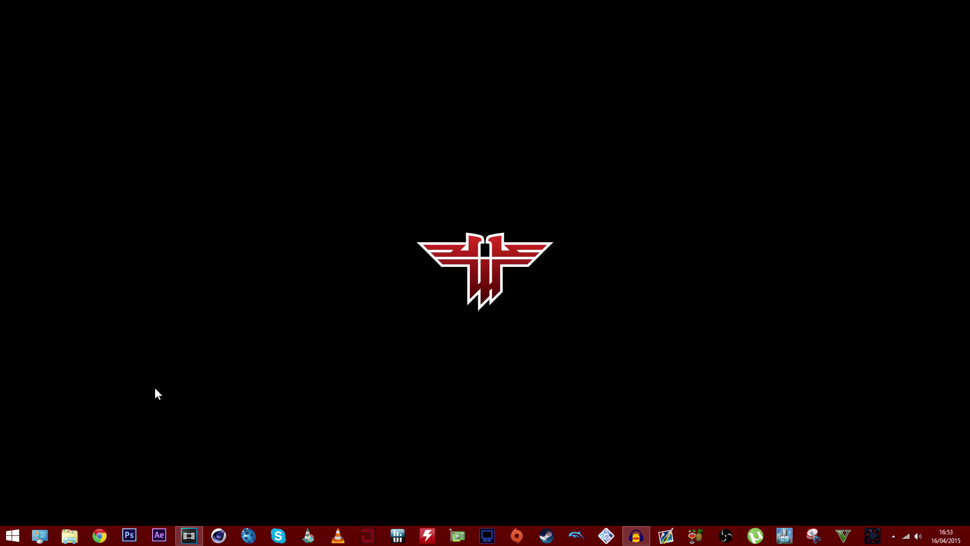
Step: Open SweetFX_settings from F:\Program Files\SweetFX in Notepad using Open with
click(73, 542)
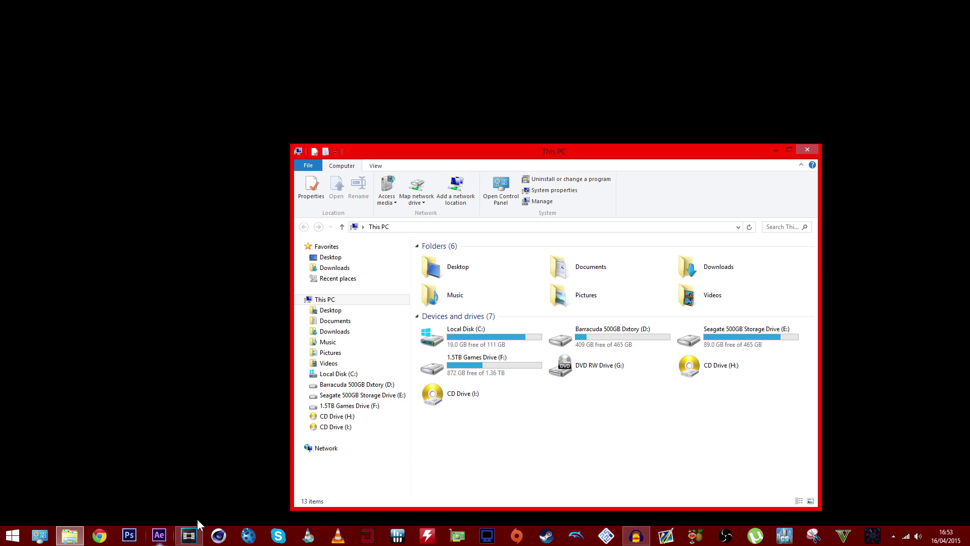
click(491, 359)
double_click(491, 359)
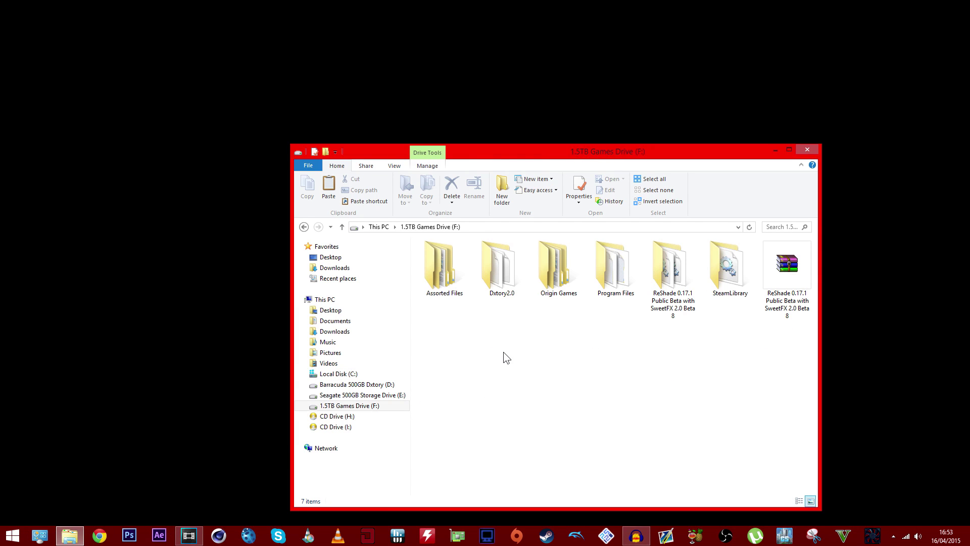
double_click(633, 254)
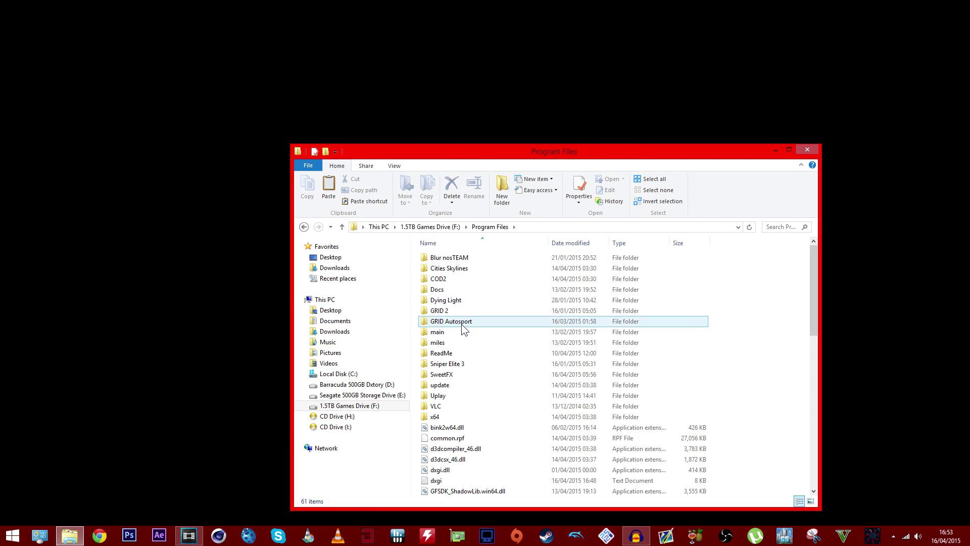
click(487, 376)
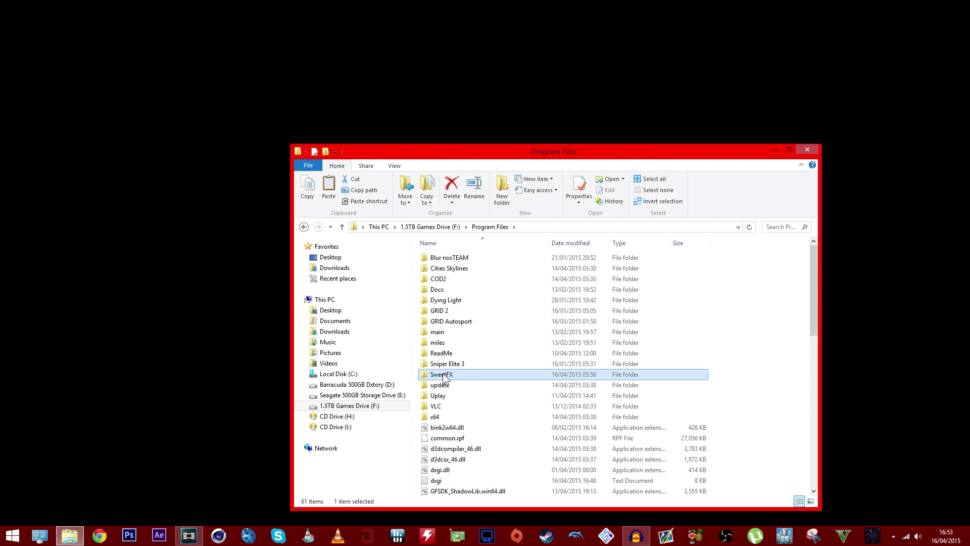
double_click(487, 375)
click(456, 299)
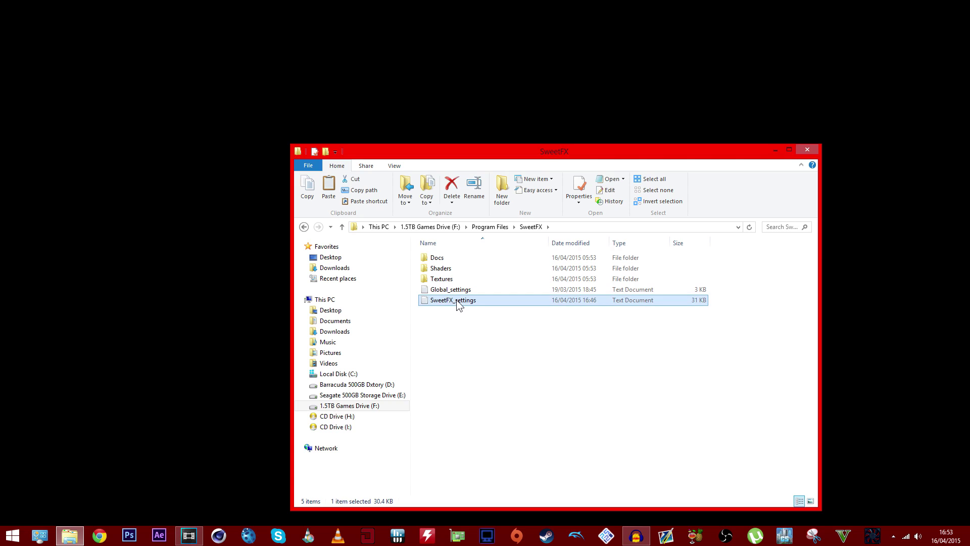
right_click(470, 297)
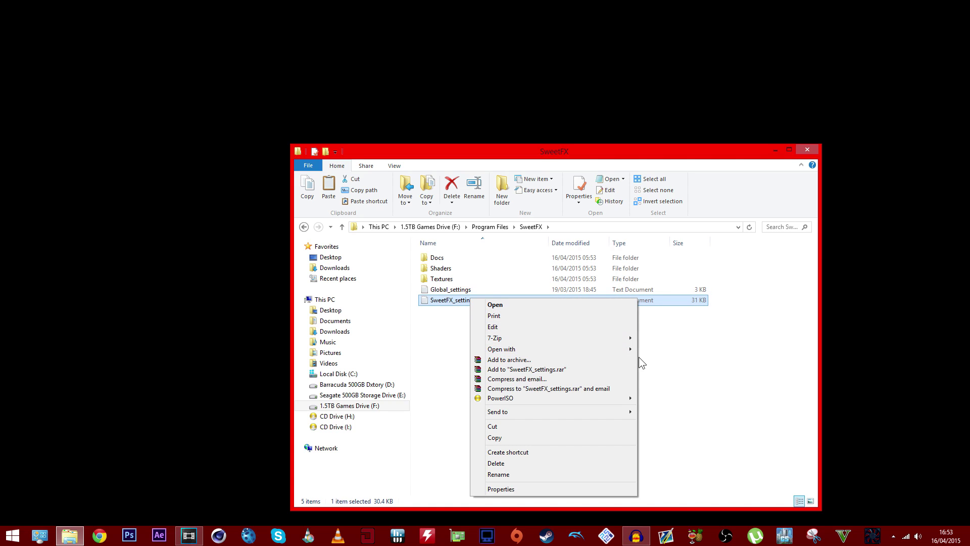
mouse_move(630, 350)
click(684, 359)
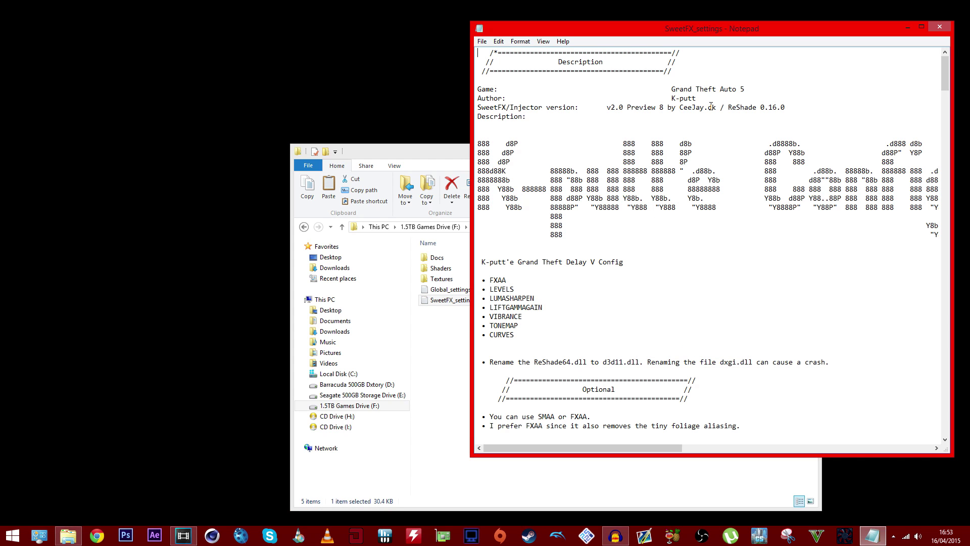
Step: Scroll down to the Choose Effects section of the settings file
scroll(591, 207, down, 1)
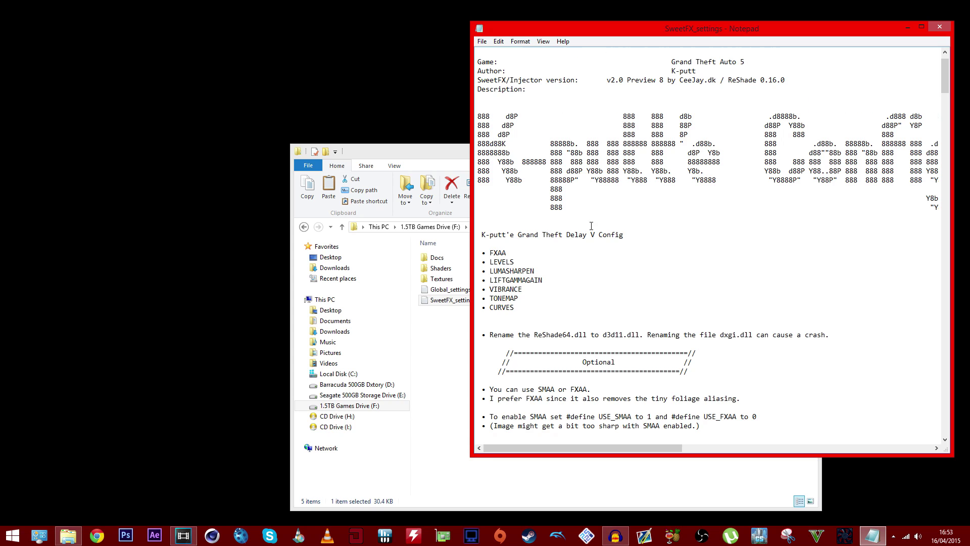
scroll(591, 225, down, 2)
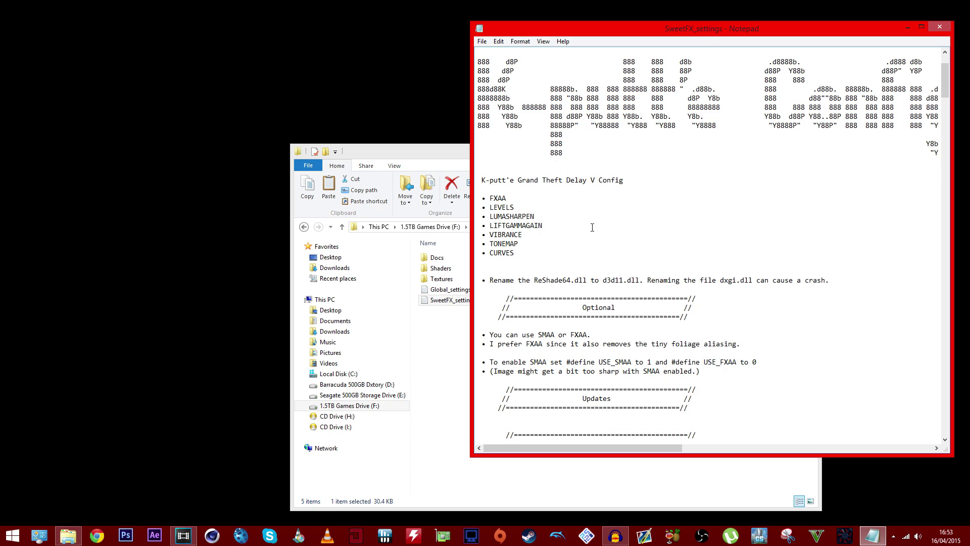
scroll(592, 227, down, 10)
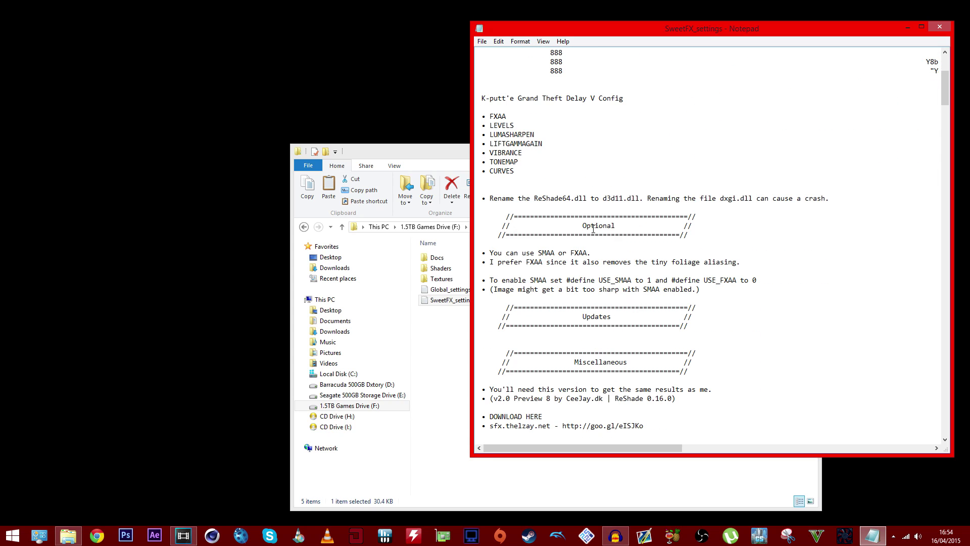
scroll(594, 229, down, 6)
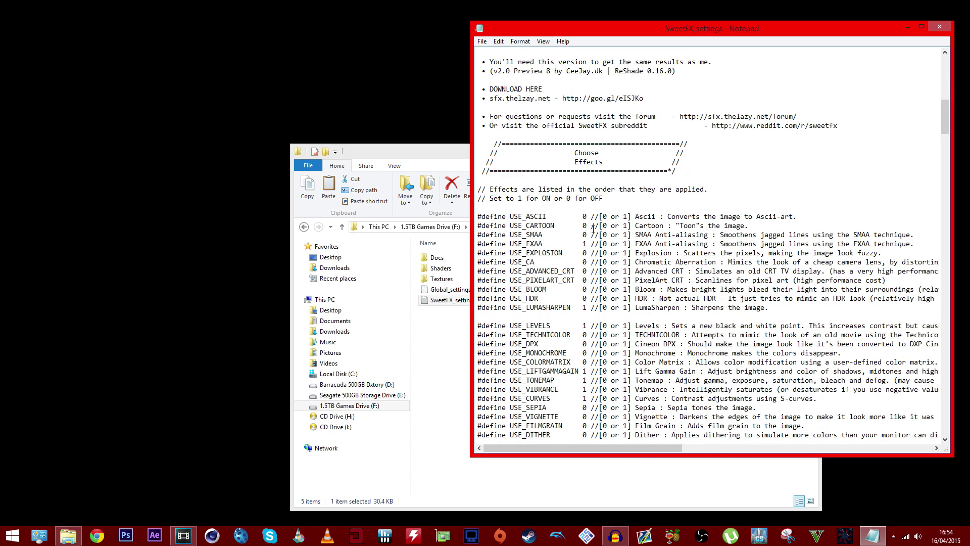
scroll(594, 227, down, 2)
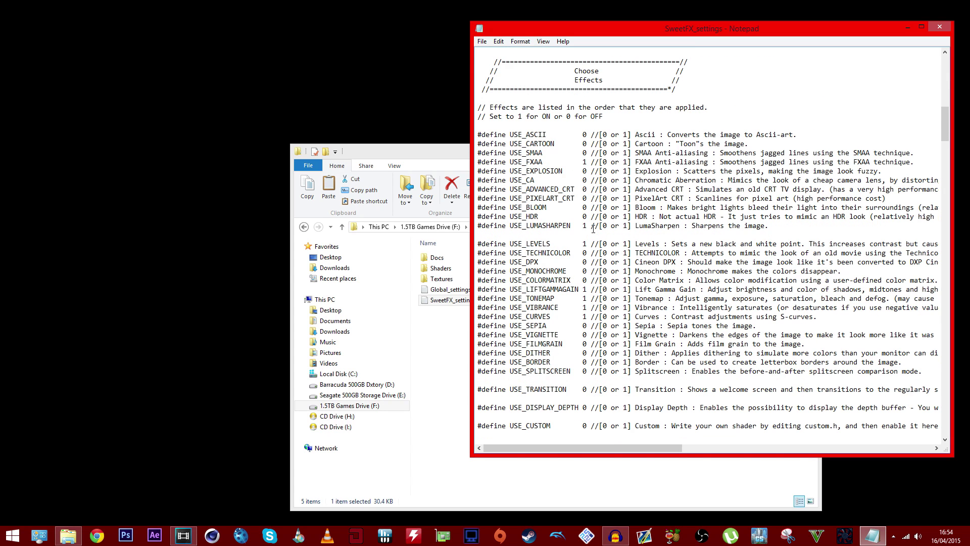
drag(575, 71, 615, 80)
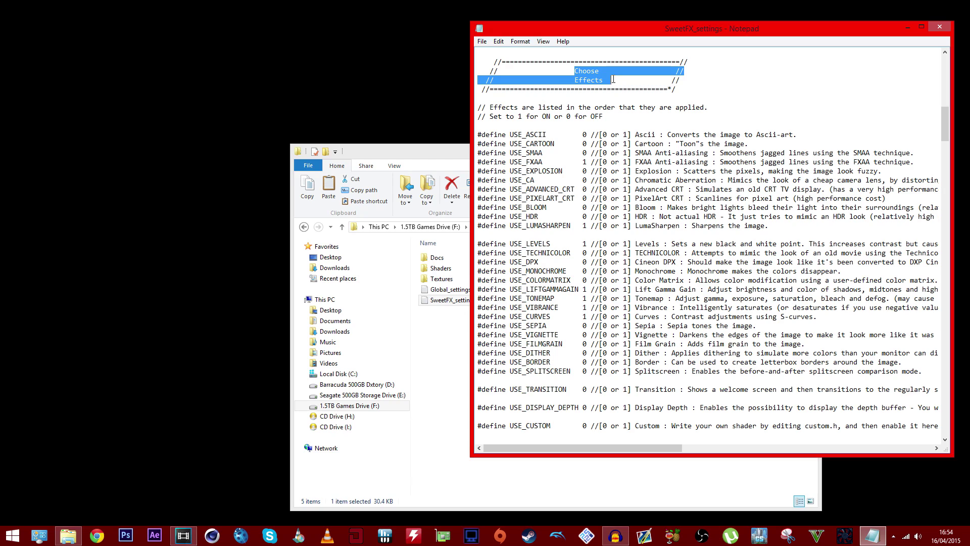
click(566, 107)
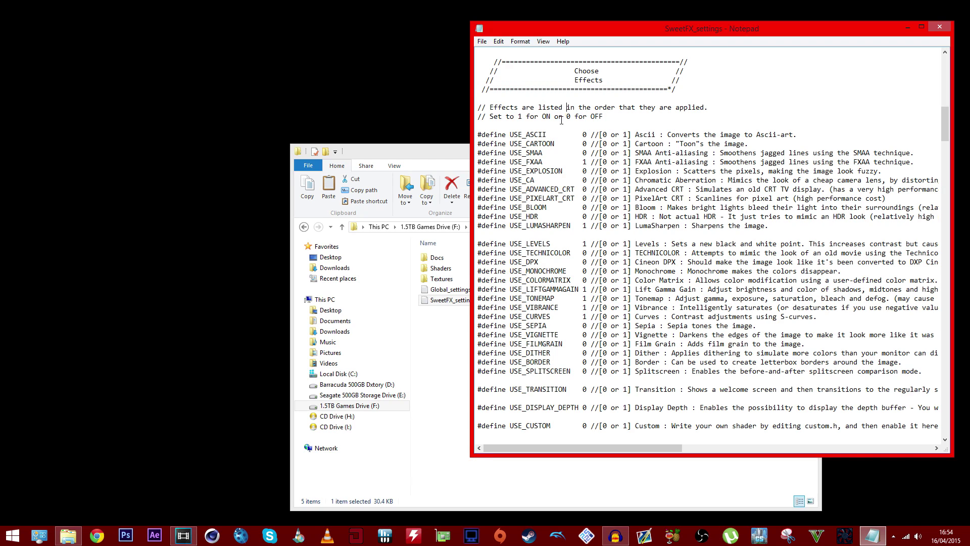
Step: Keep USE_FXAA at 1 and change USE_SPLITSCREEN from 0 to 1
double_click(584, 161)
text(0)
double_click(585, 161)
text(1)
double_click(585, 371)
text(1)
scroll(585, 349, down, 4)
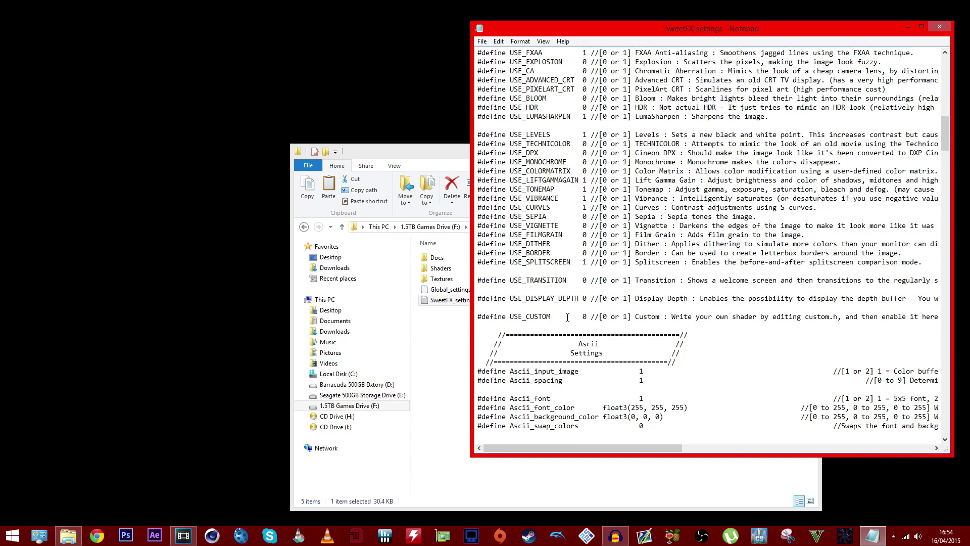
scroll(544, 239, down, 7)
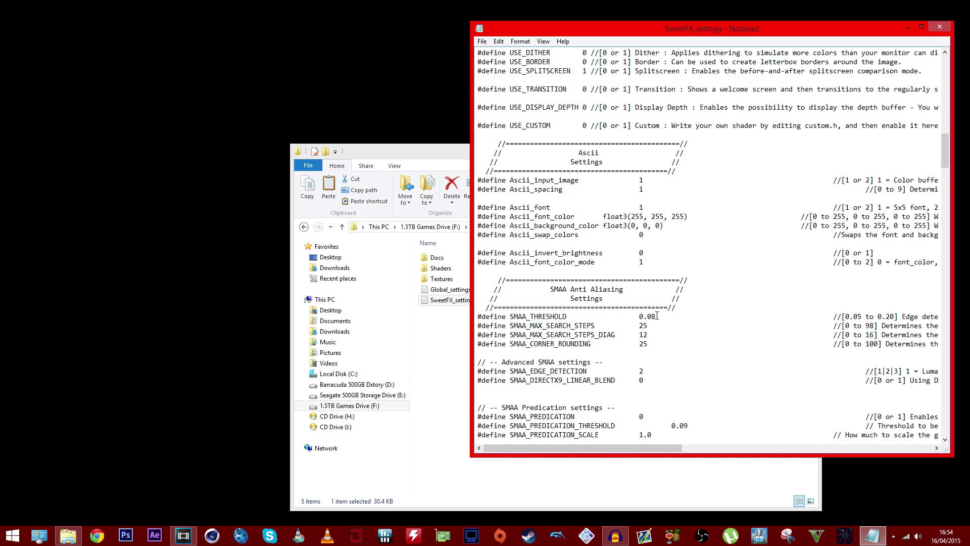
drag(657, 315, 614, 314)
scroll(638, 345, down, 10)
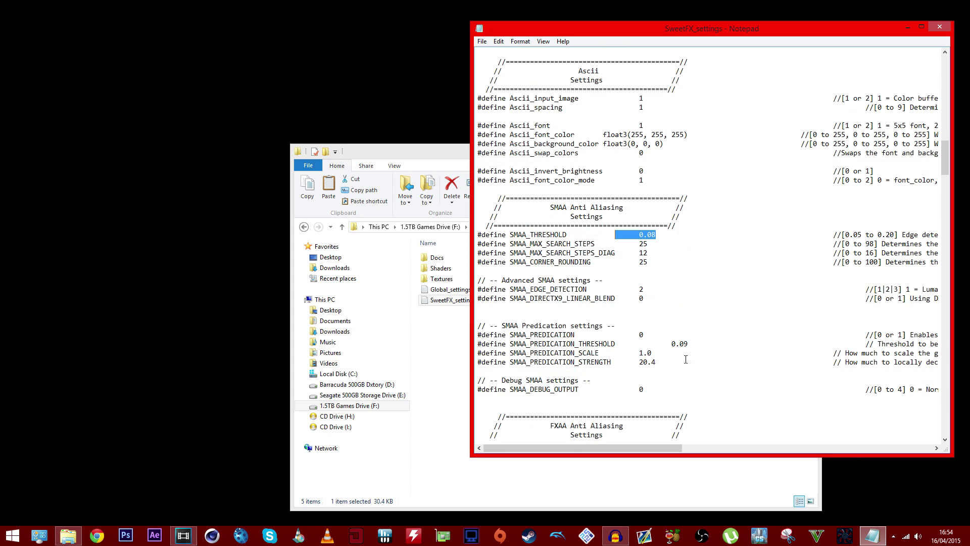
scroll(553, 318, down, 9)
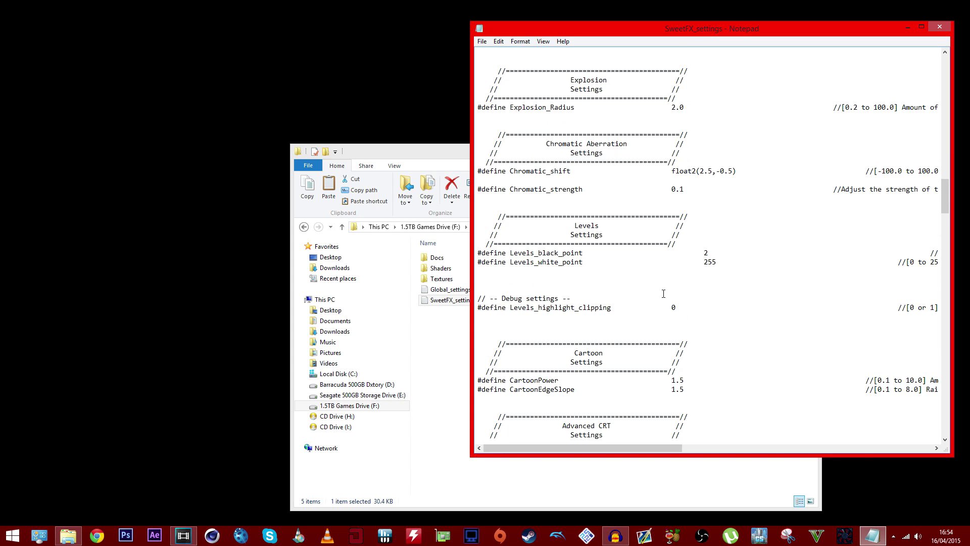
scroll(664, 294, down, 8)
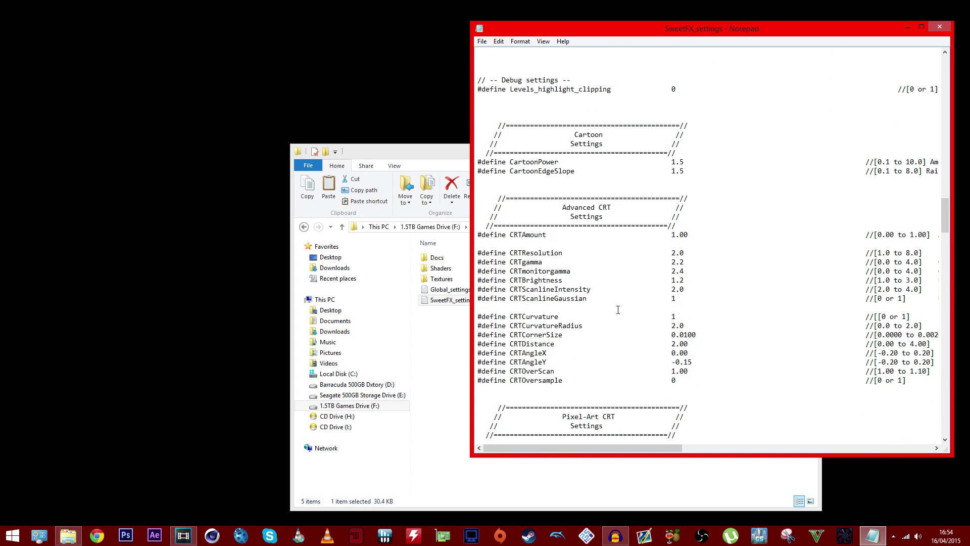
scroll(617, 309, down, 16)
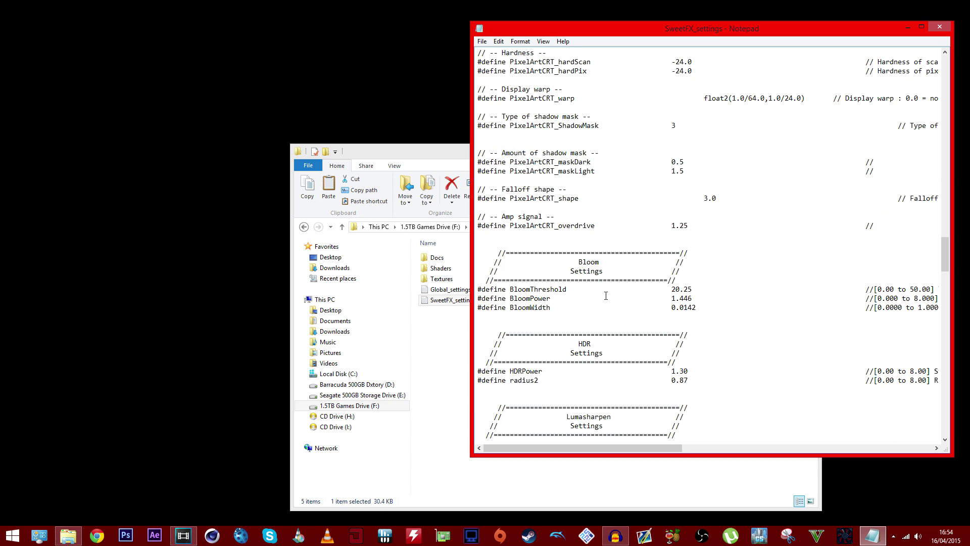
scroll(606, 296, down, 5)
scroll(605, 298, down, 6)
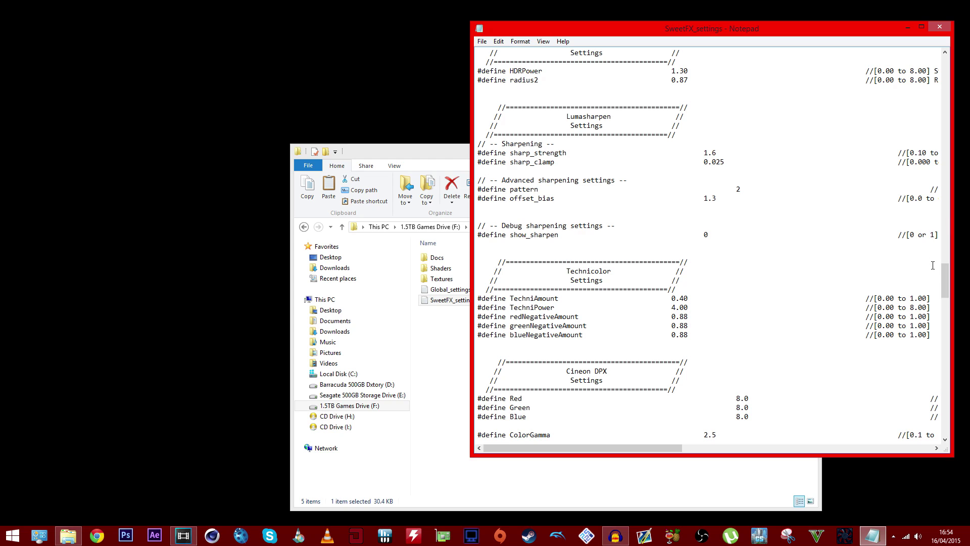
drag(945, 278, 968, 410)
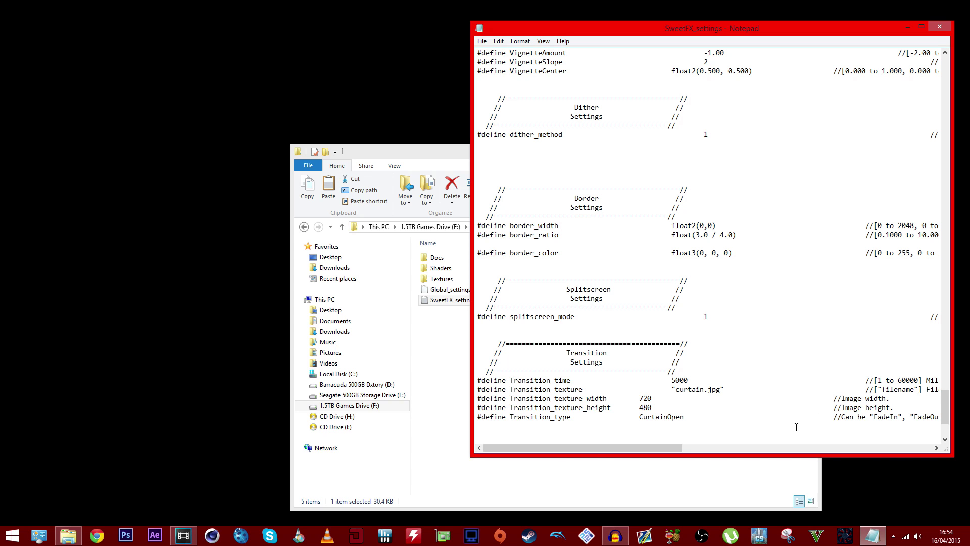
drag(565, 447, 691, 464)
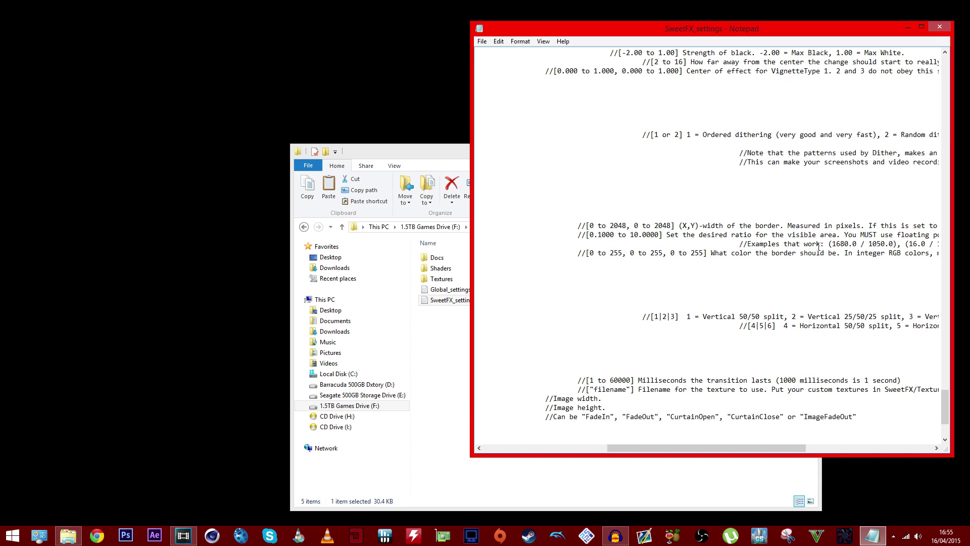
drag(784, 445, 638, 432)
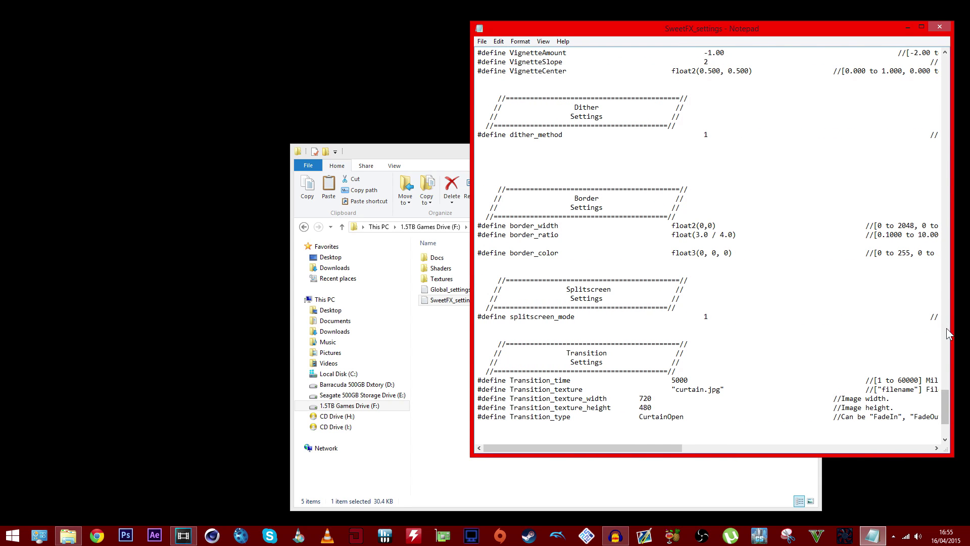
drag(945, 404, 928, 63)
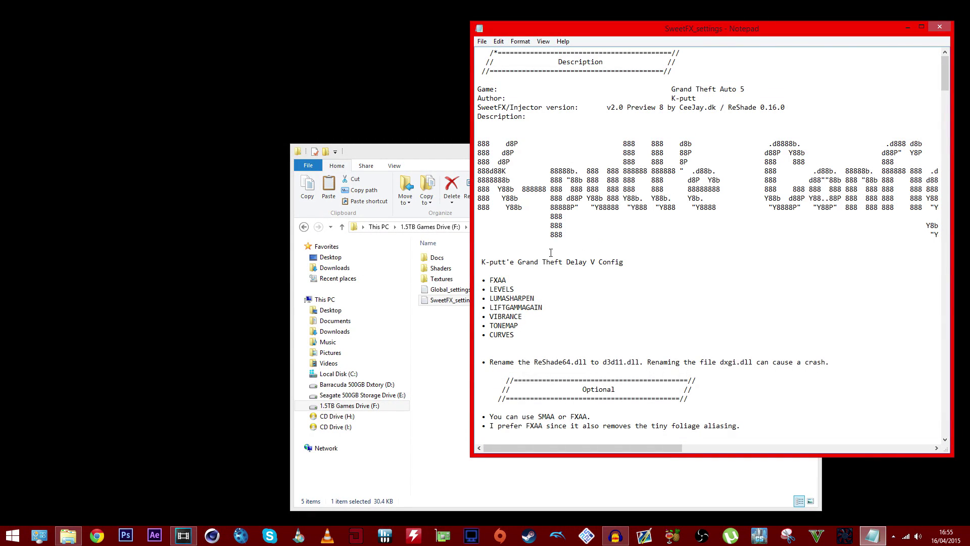
Step: Save SweetFX_settings.txt over itself with ANSI encoding, then close Notepad and the SweetFX folder
scroll(675, 339, down, 1)
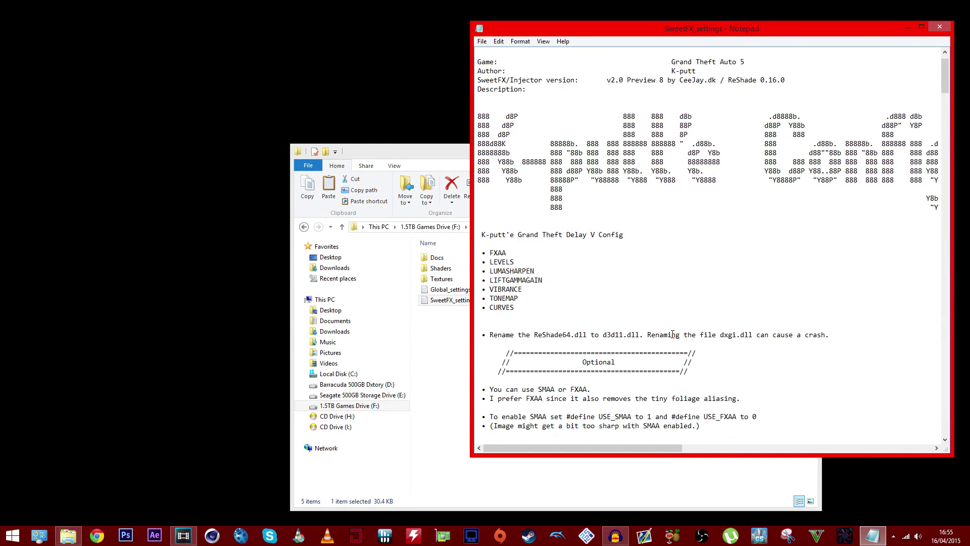
click(481, 42)
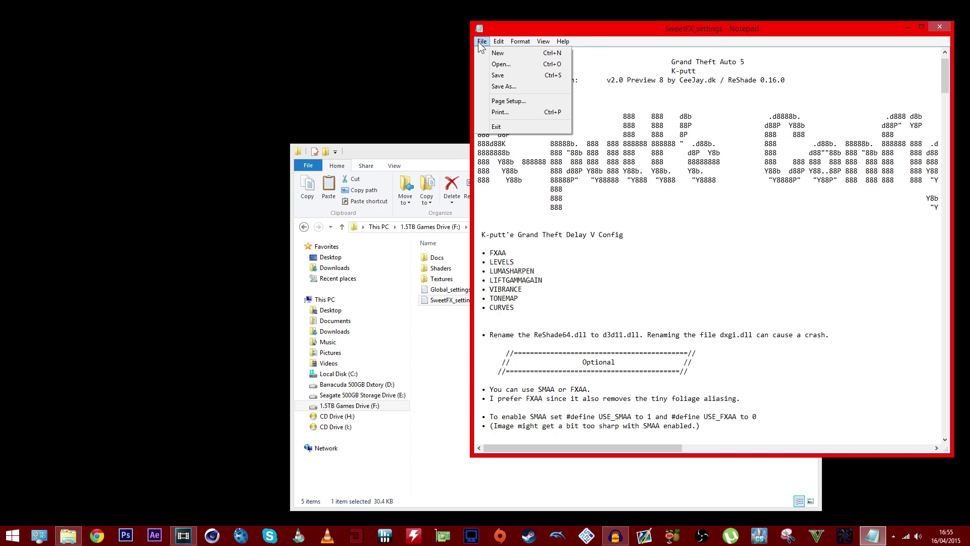
click(512, 86)
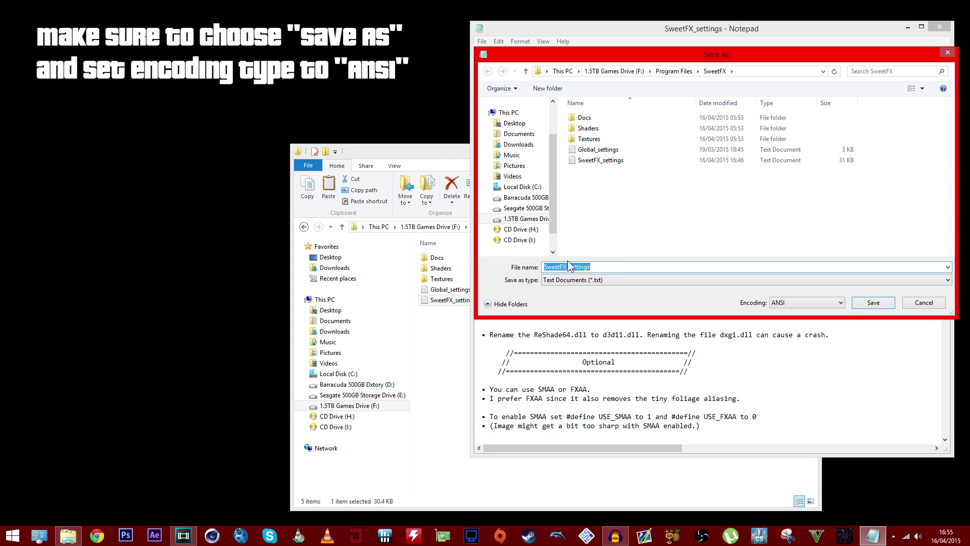
click(800, 305)
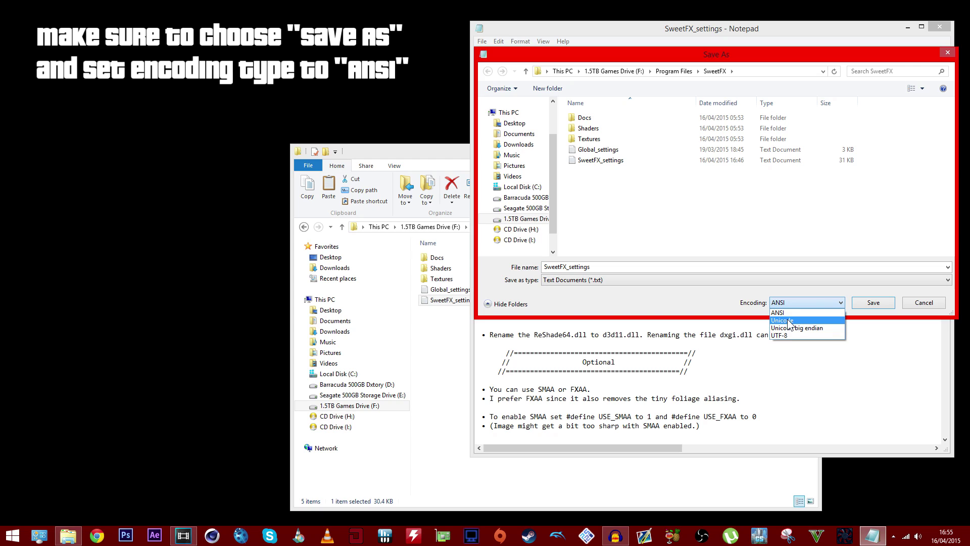
click(784, 313)
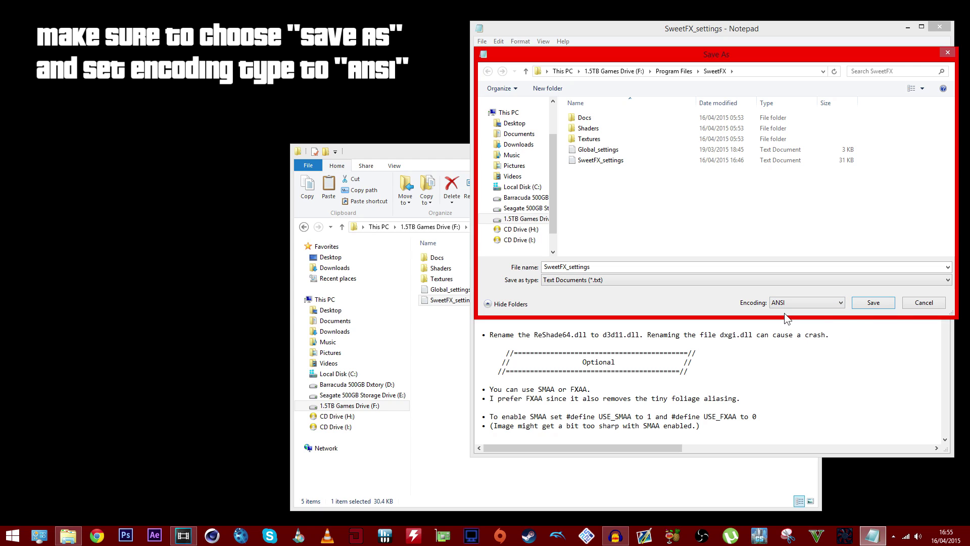
click(865, 302)
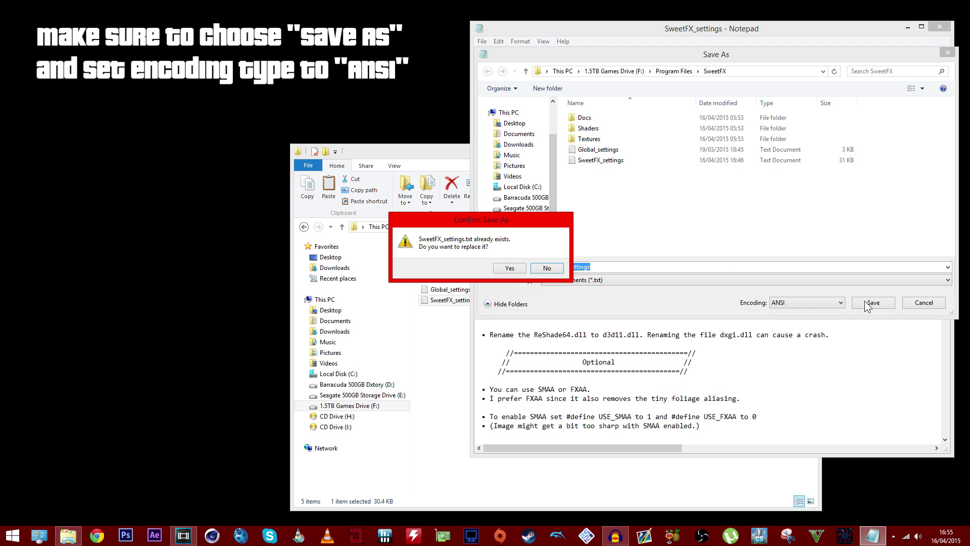
click(521, 270)
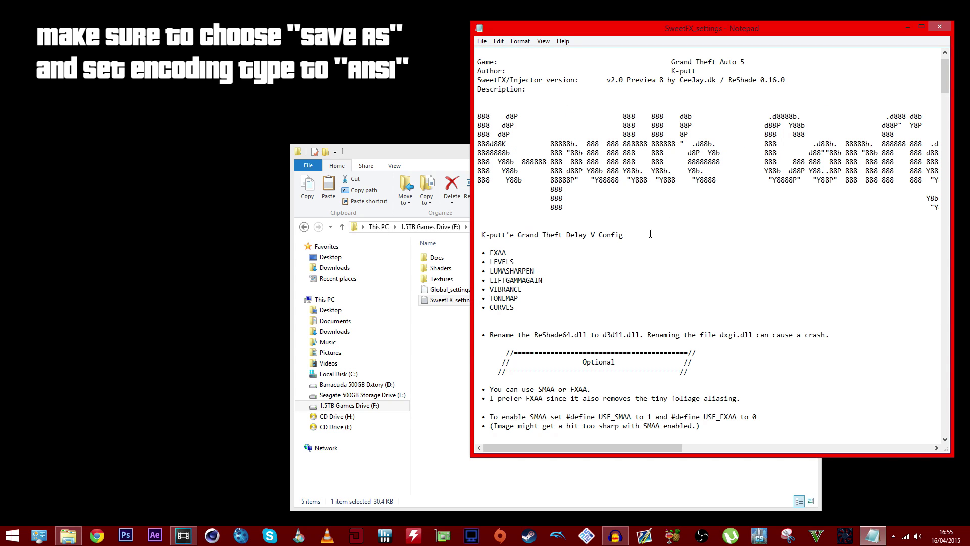
click(938, 28)
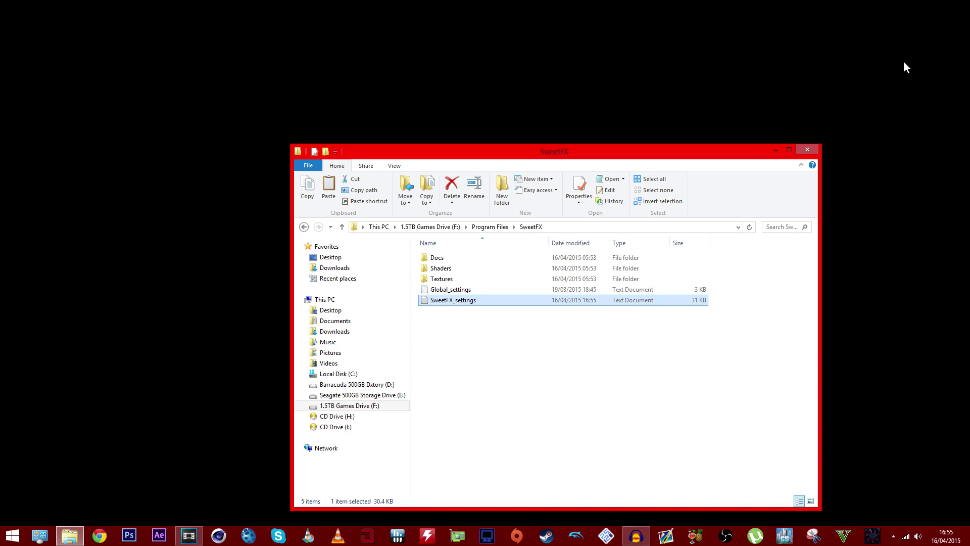
click(808, 149)
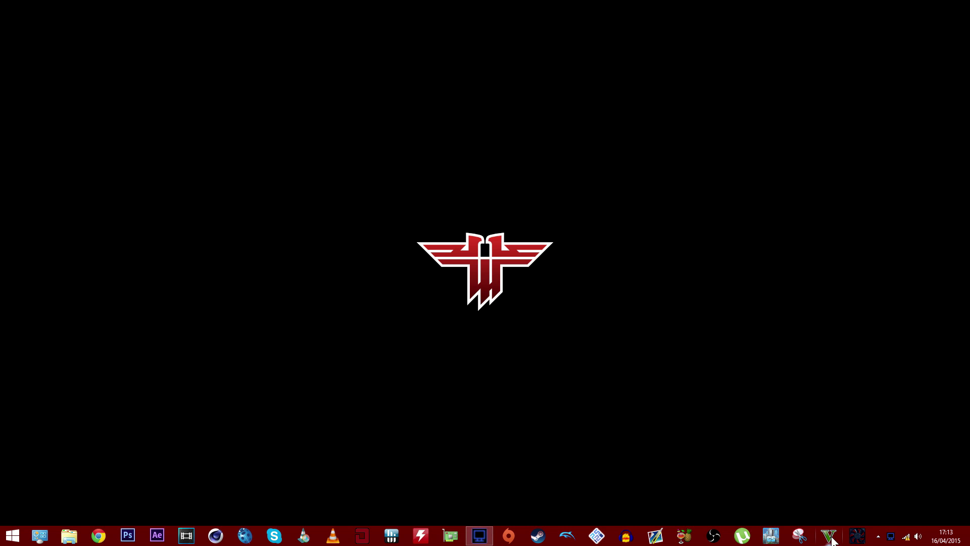
Step: Launch Grand Theft Auto V from the taskbar and let Story Mode load
click(830, 536)
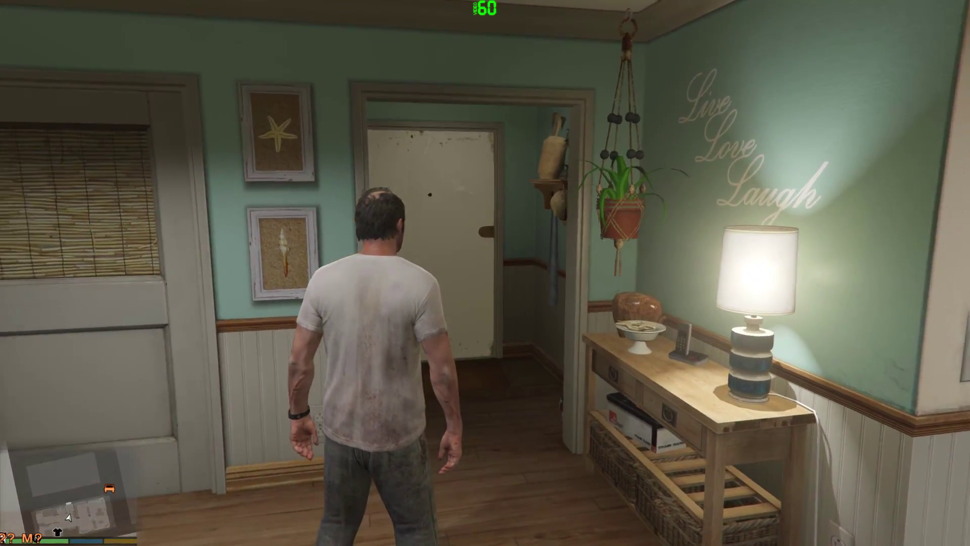
Step: Walk the character out of the apartment, down the stairs and into the carport beside the green car
key(w)
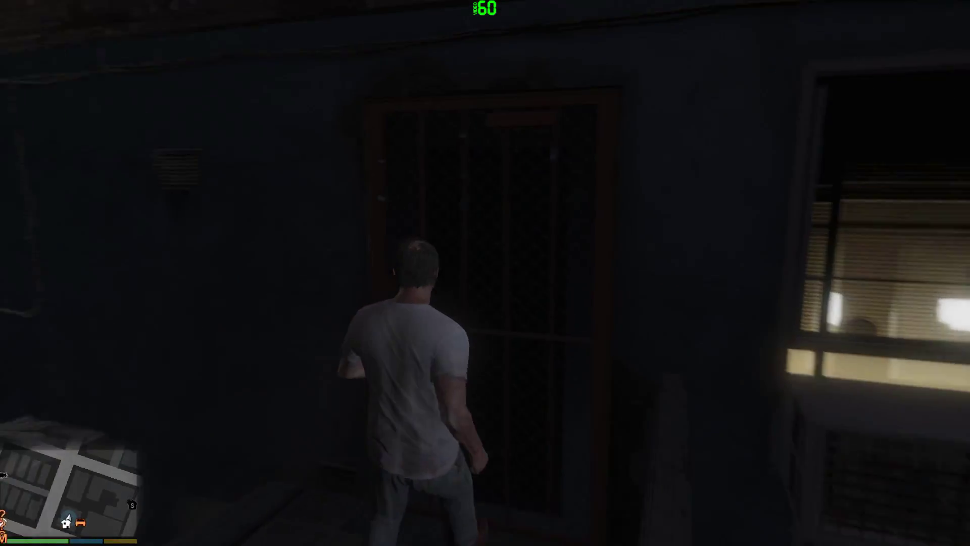
key(w)
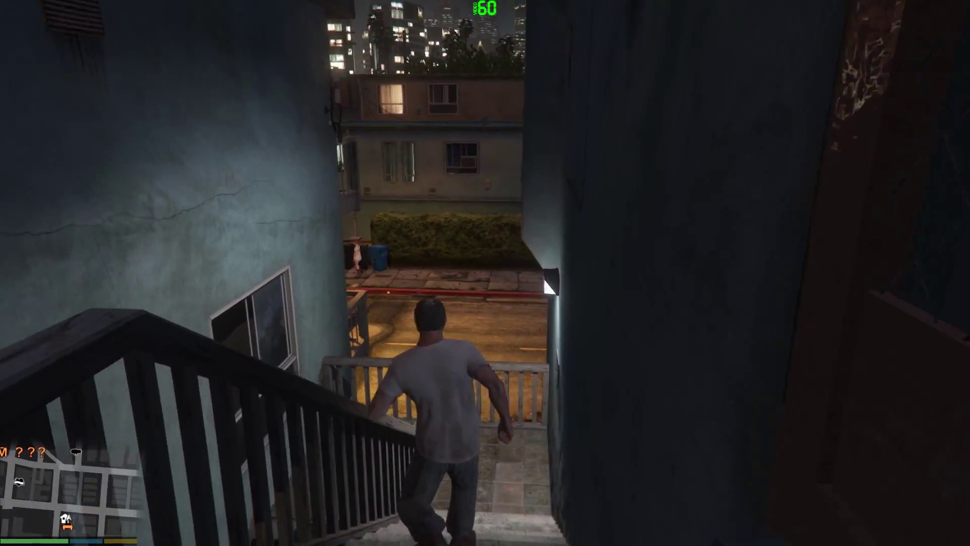
key(w)
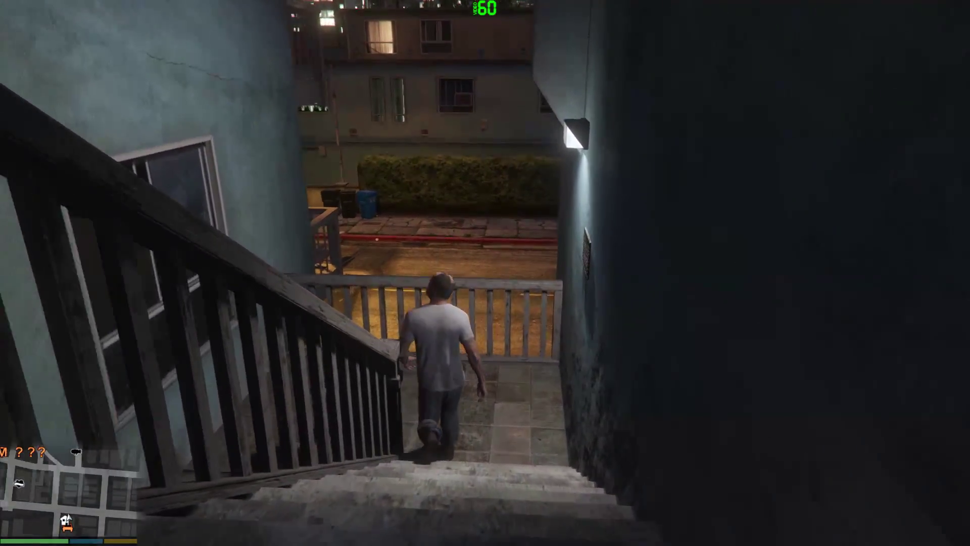
key(w)
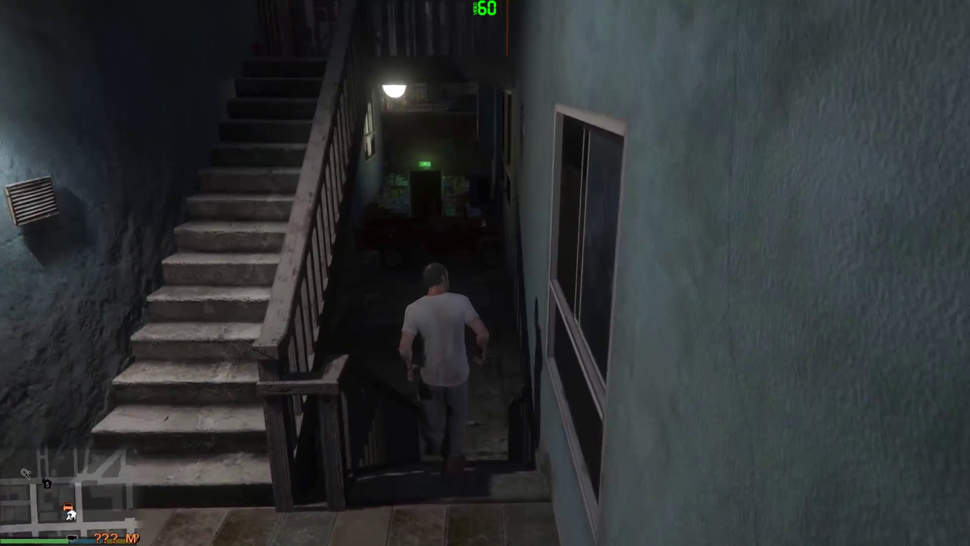
key(w)
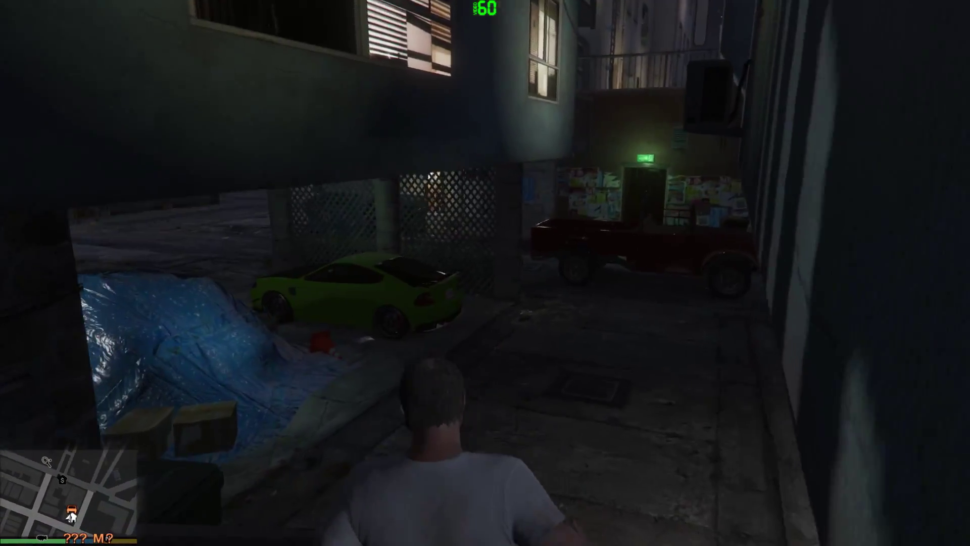
key(w)
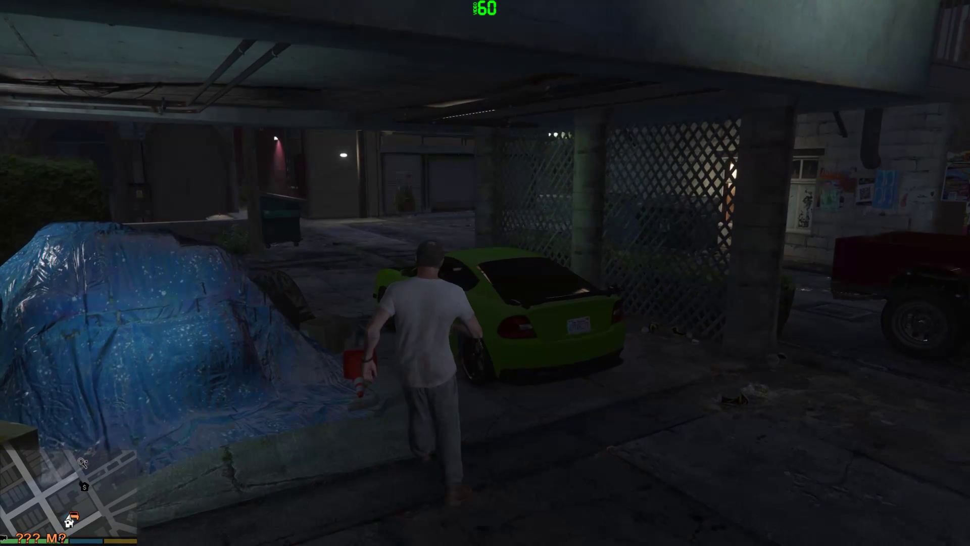
key(w)
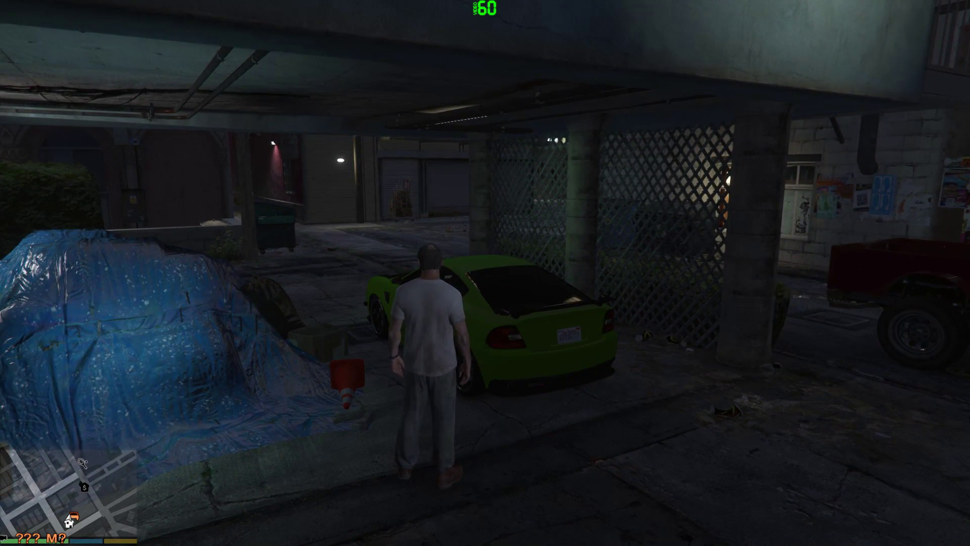
Step: Toggle SweetFX on and off several times with Scroll Lock, then pause on the map
key(Scroll_Lock)
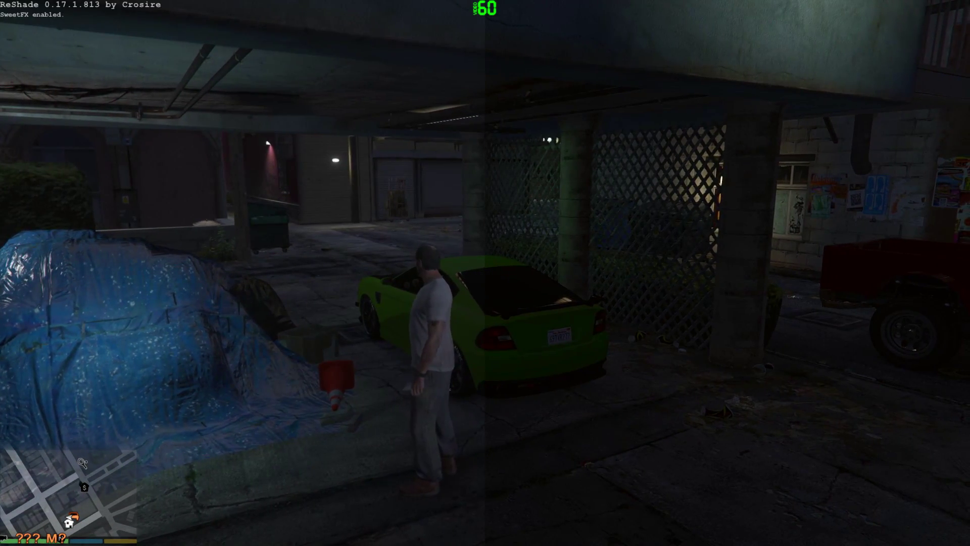
key(Scroll_Lock)
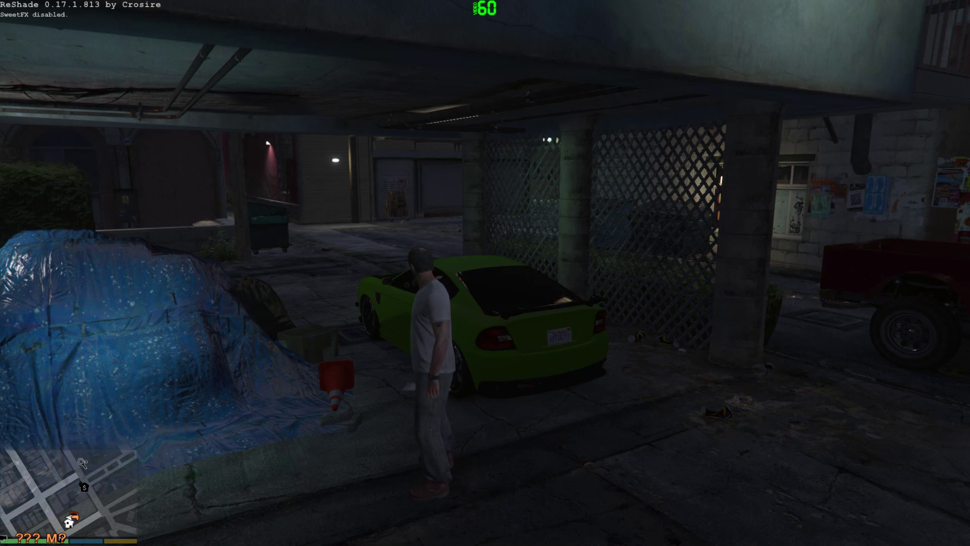
key(Scroll_Lock)
key(Scroll_Lock)
key(Scroll_Lock)
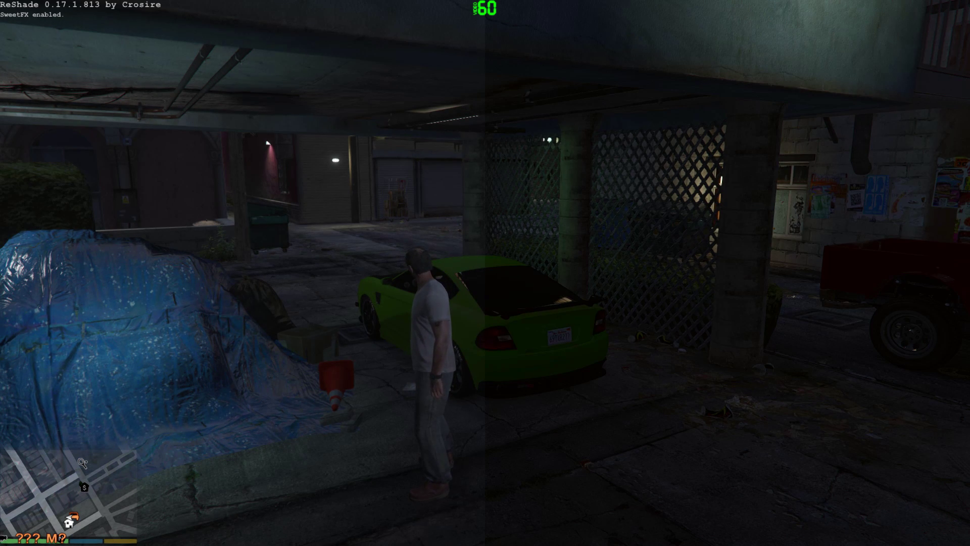
key(Scroll_Lock)
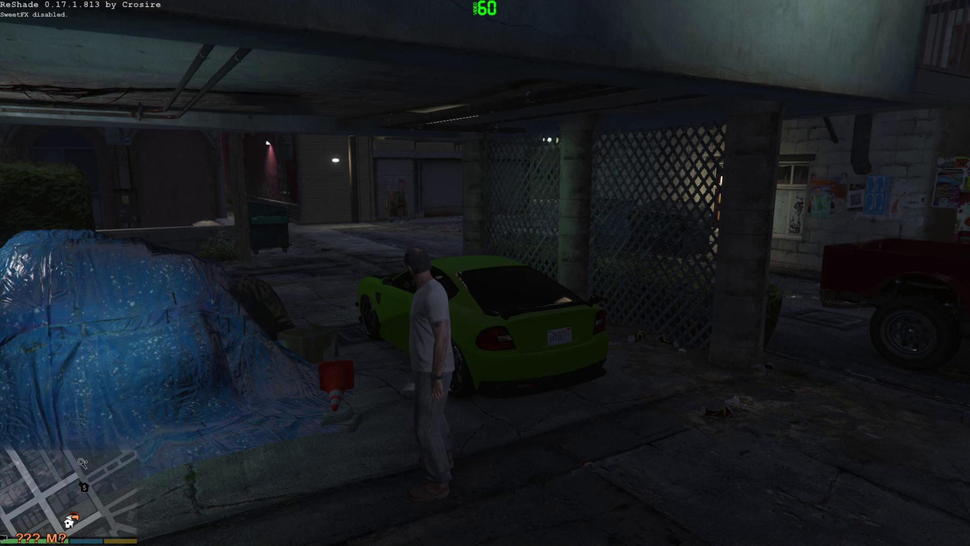
key(w)
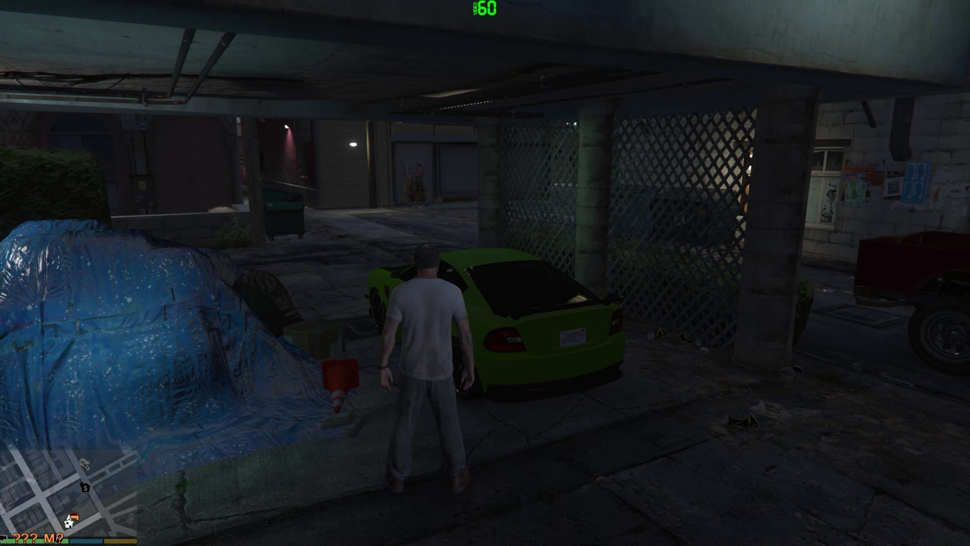
key(Scroll_Lock)
key(Escape)
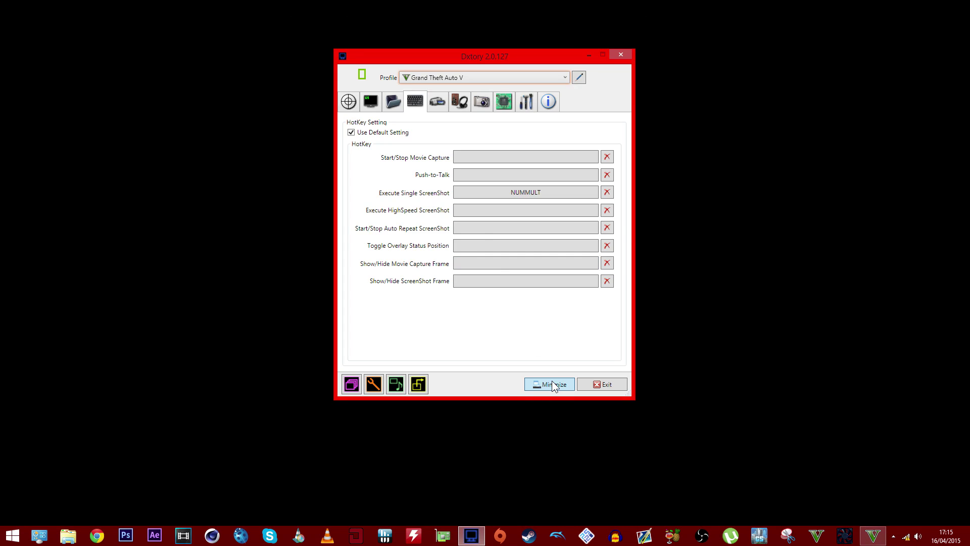
Step: Open F:\Program Files\SweetFX\SweetFX_settings in Notepad and scroll down to the effect list
click(553, 385)
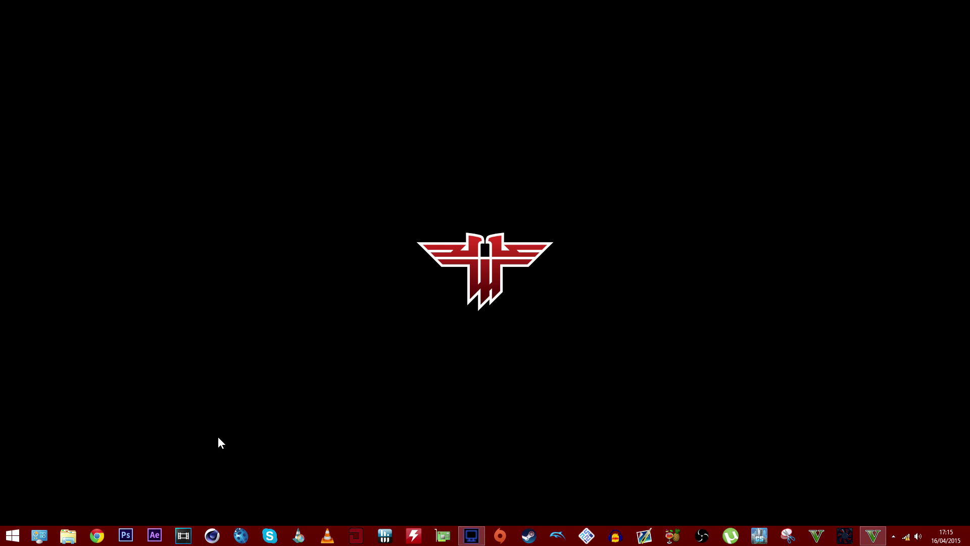
click(69, 537)
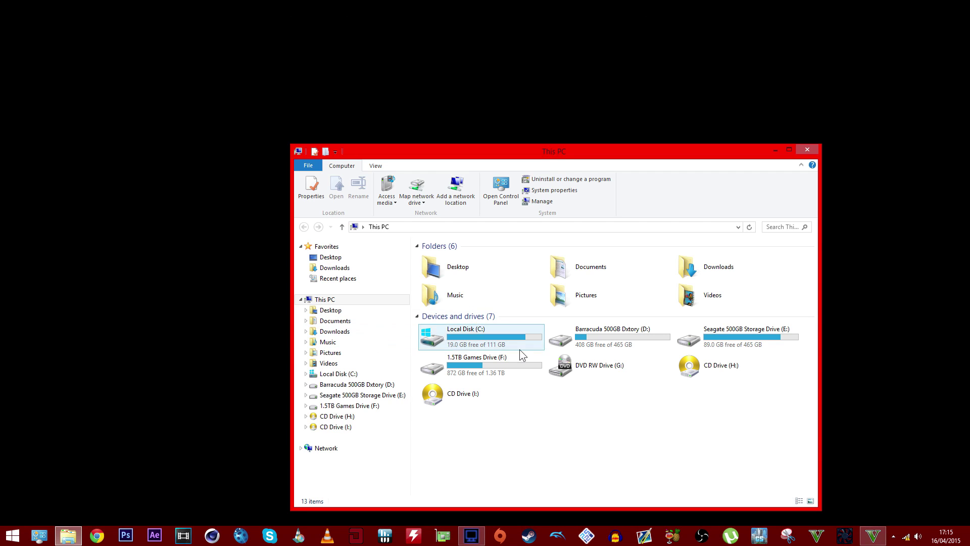
double_click(471, 360)
double_click(615, 259)
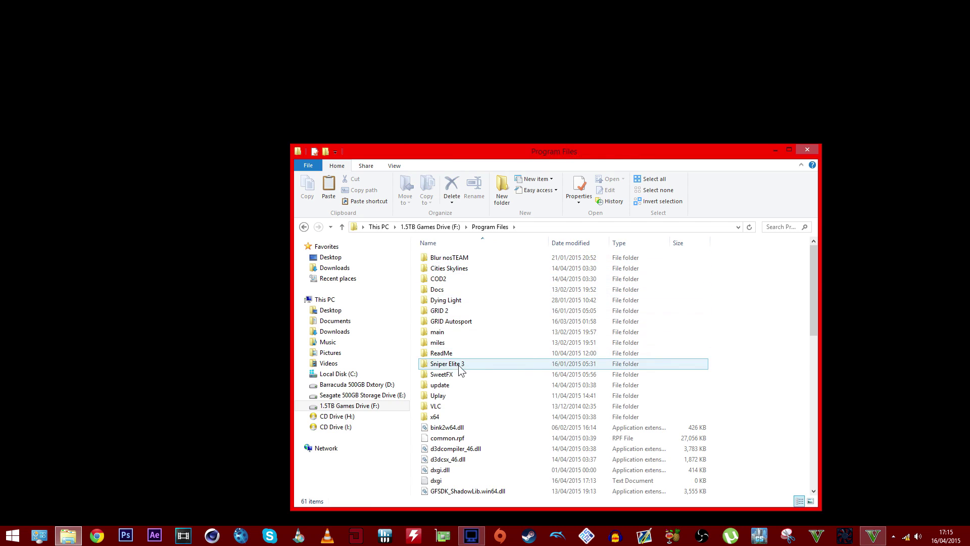
double_click(457, 374)
double_click(448, 301)
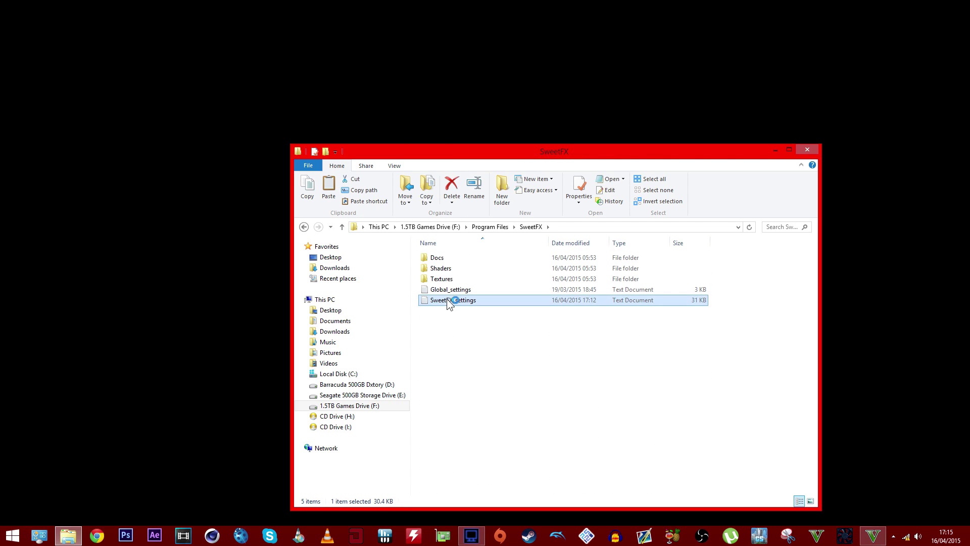
scroll(624, 224, down, 1)
scroll(624, 224, down, 20)
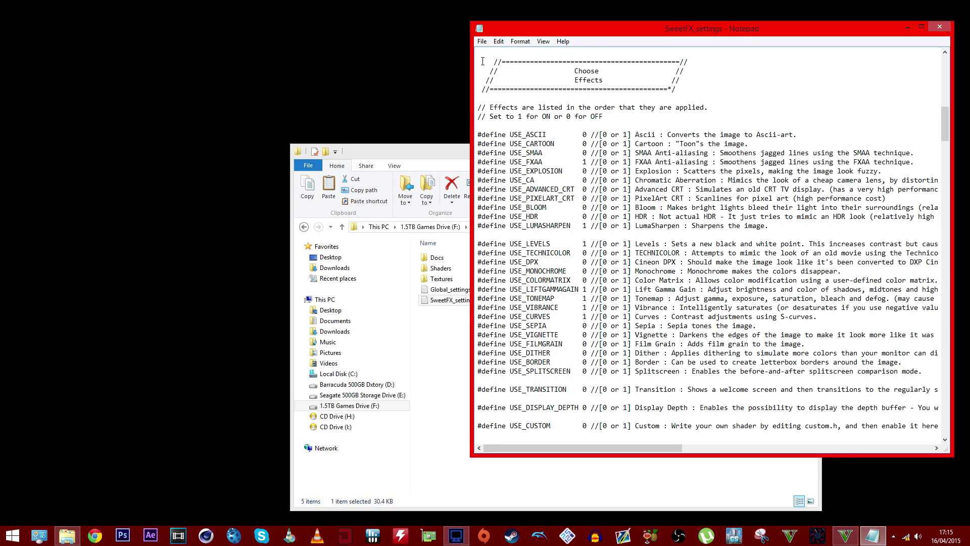
Step: Save over the existing SweetFX_settings.txt, then close the SweetFX folder window and Notepad
click(482, 42)
click(500, 86)
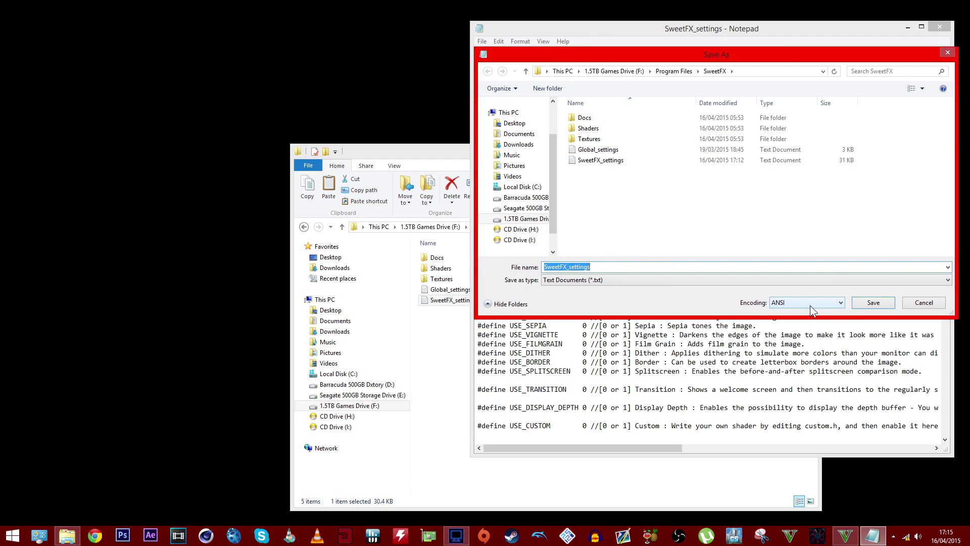
click(878, 306)
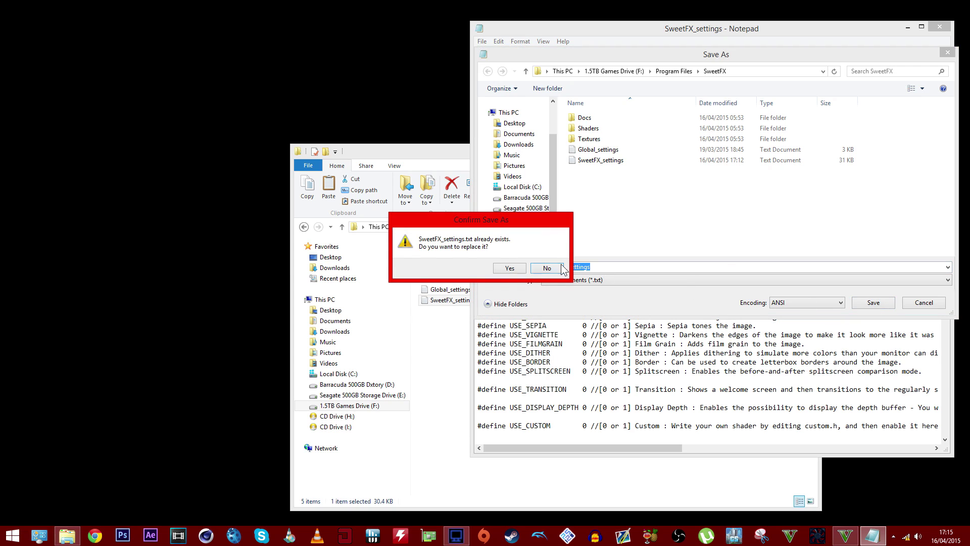
click(517, 272)
click(443, 149)
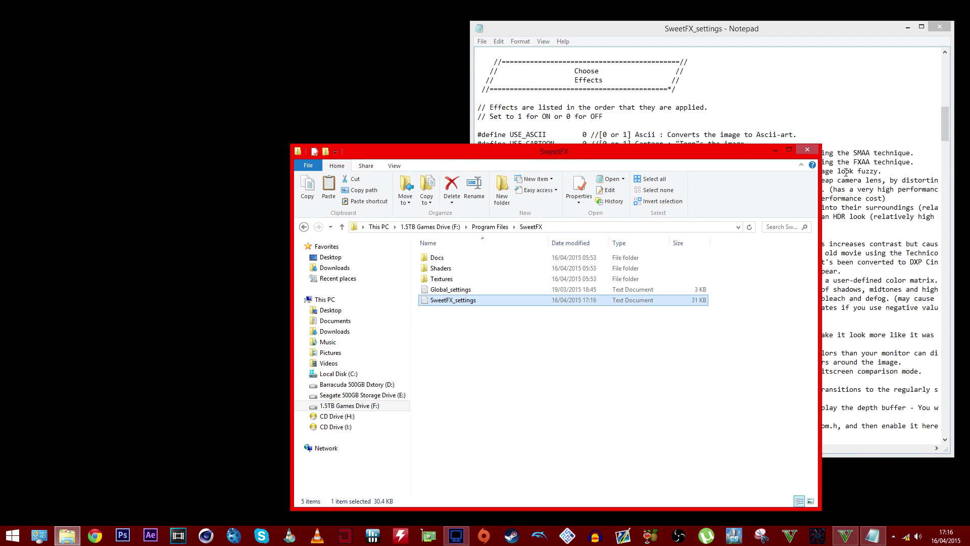
click(808, 152)
click(940, 27)
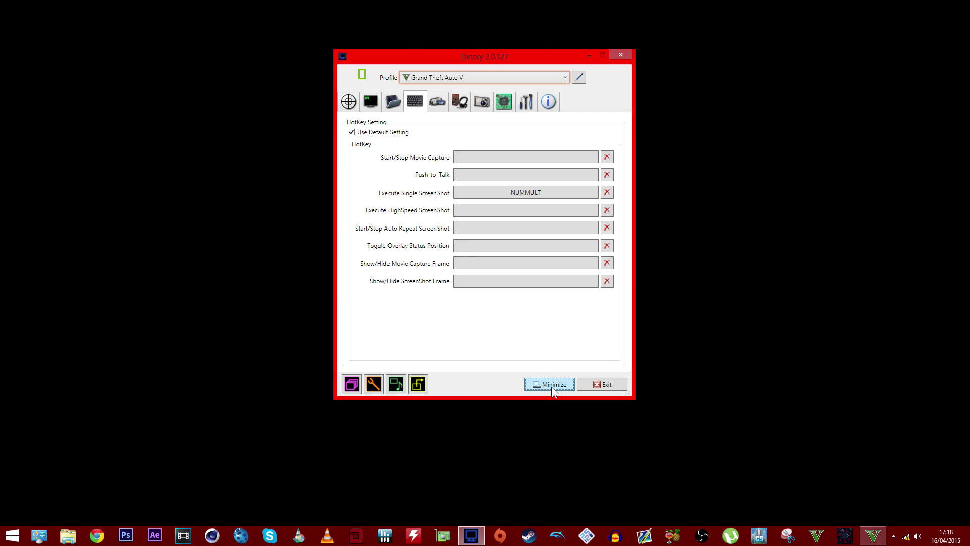
Step: Return to GTA V, resume play, and toggle SweetFX off, on and off with Scroll Lock
key(alt+Tab)
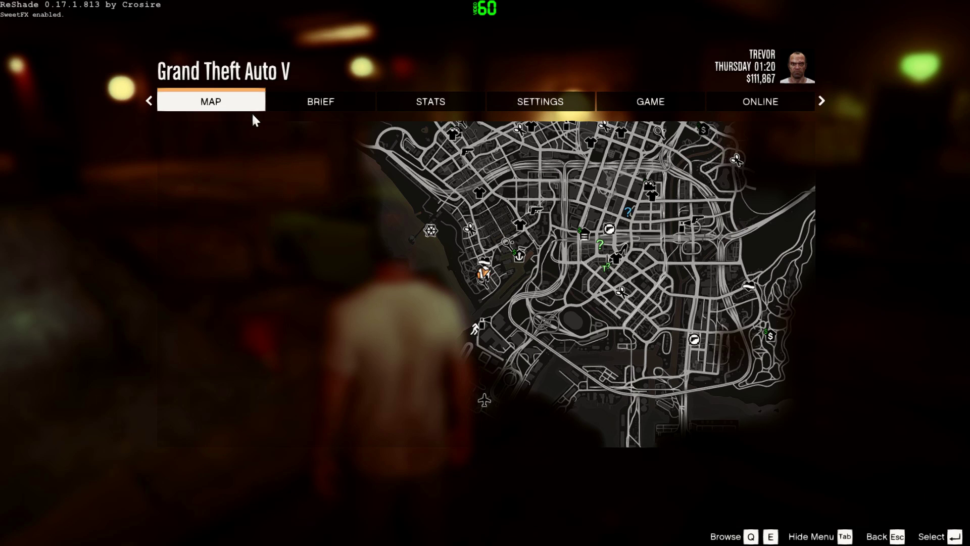
key(Escape)
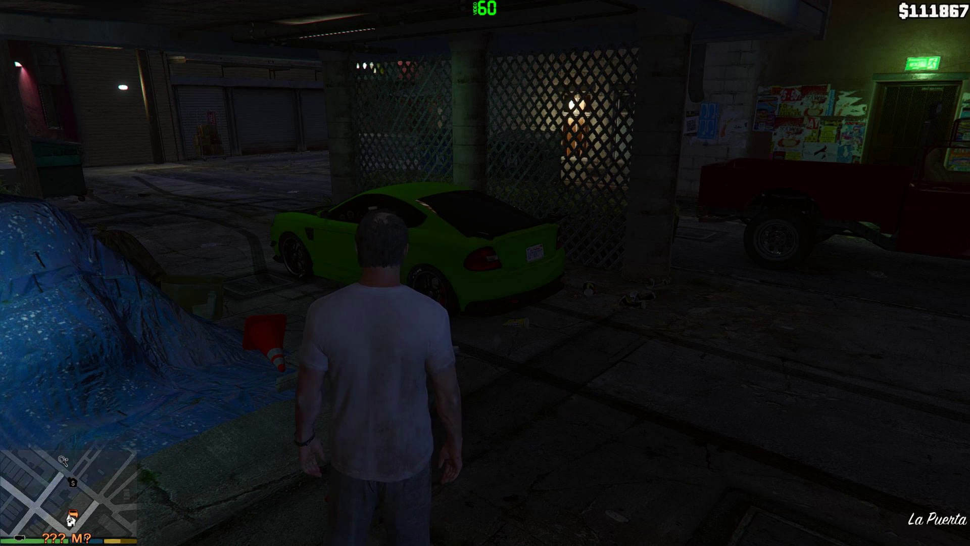
key(Scroll_Lock)
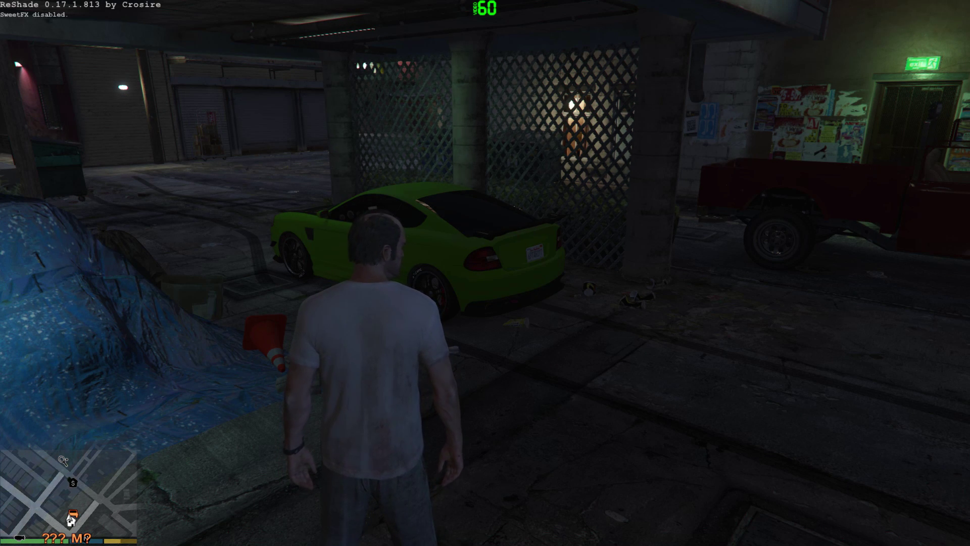
key(Scroll_Lock)
key(Scroll_Lock)
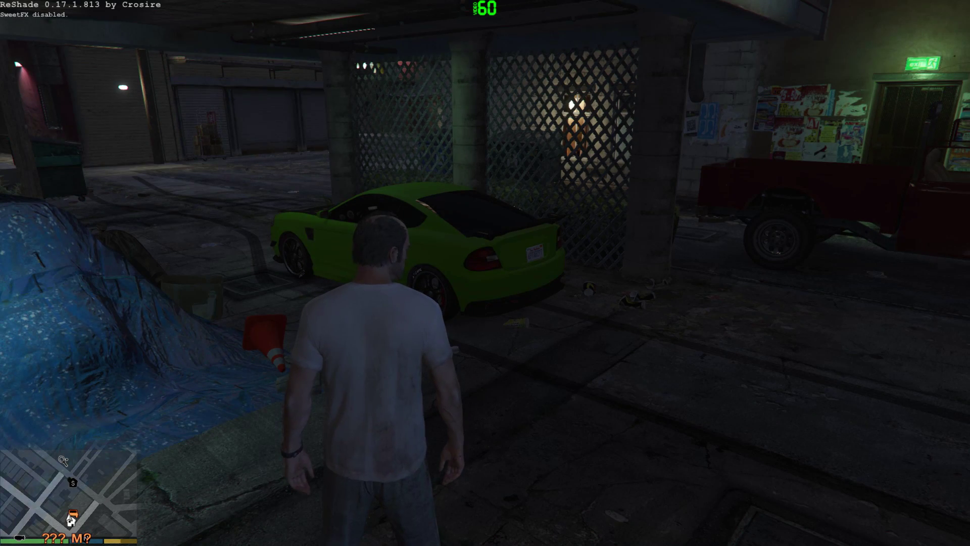
key(Scroll_Lock)
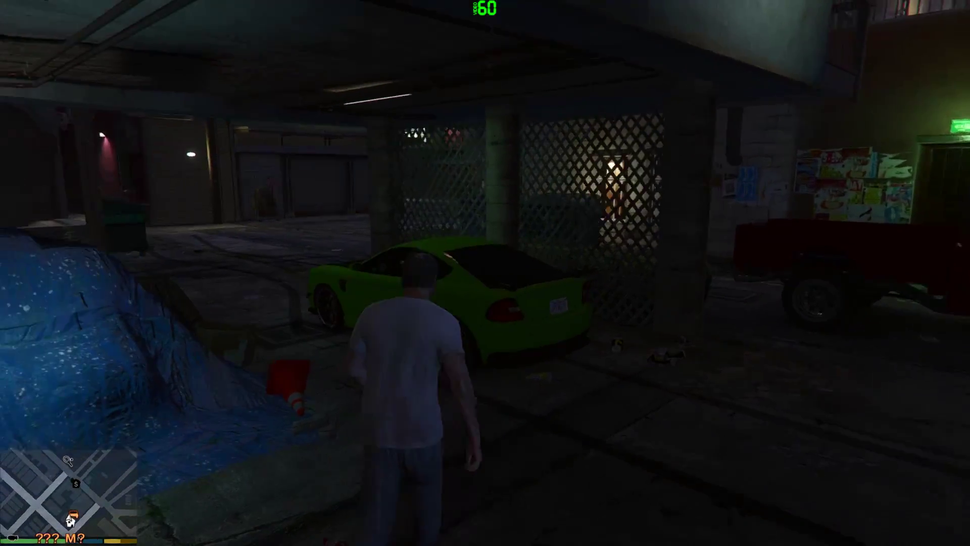
Step: Get into the green car and drive it out of the carport into the alley
key(f)
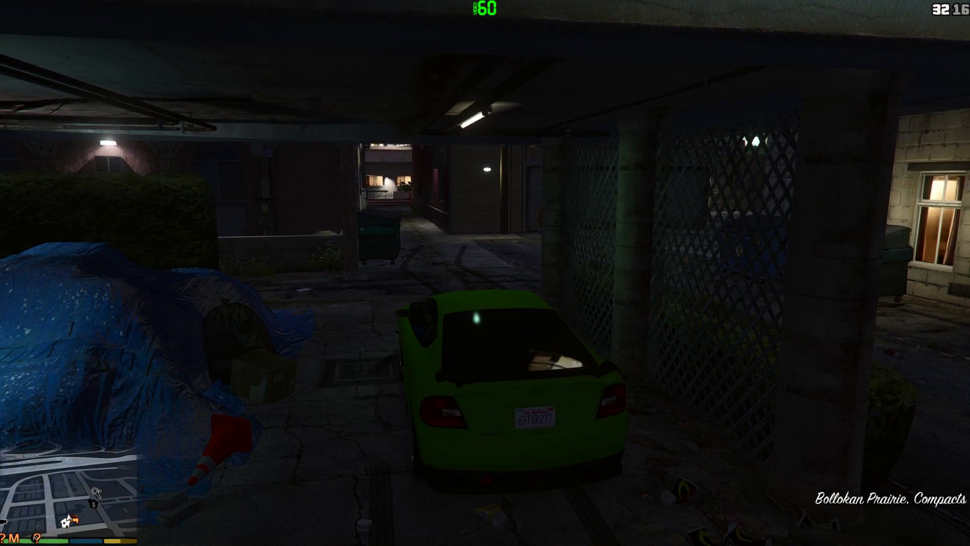
key(w)
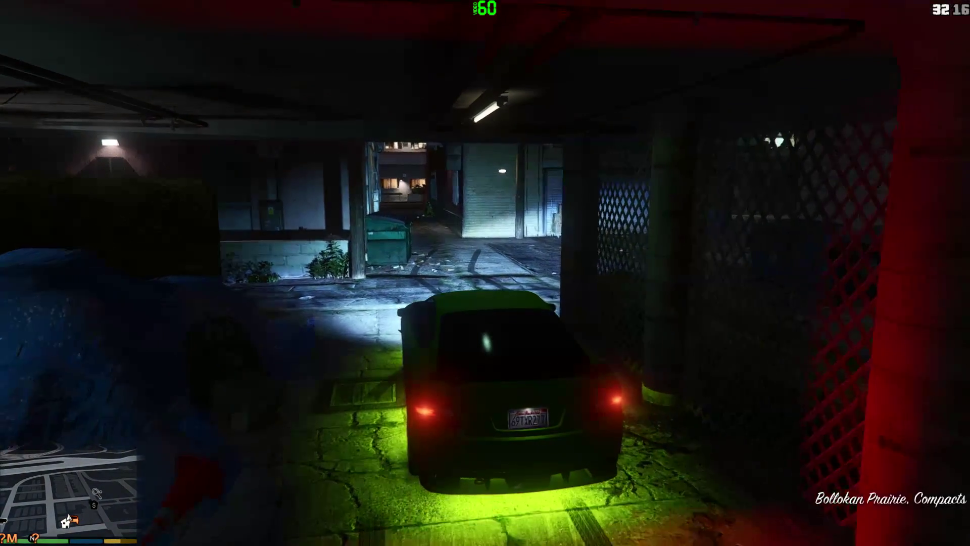
key(w)
key(d)
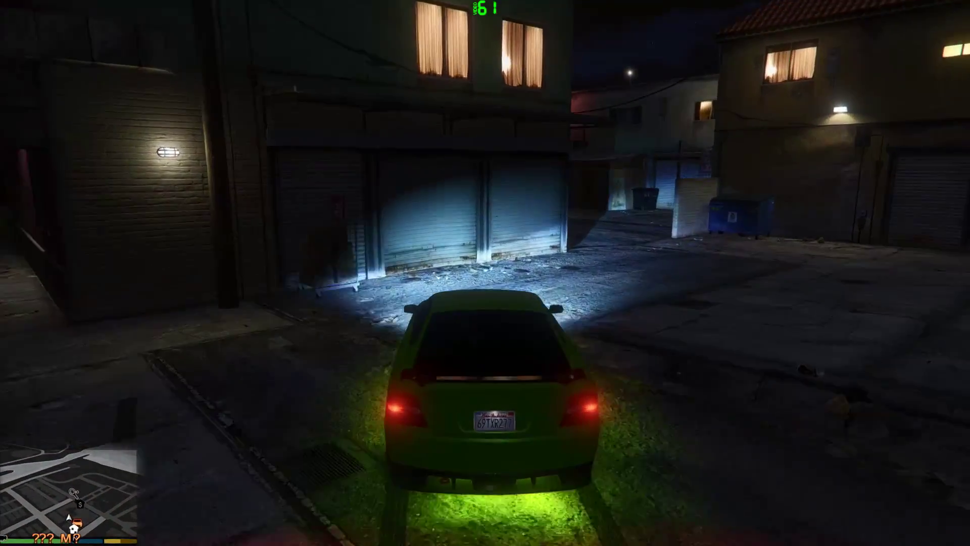
key(w)
key(a)
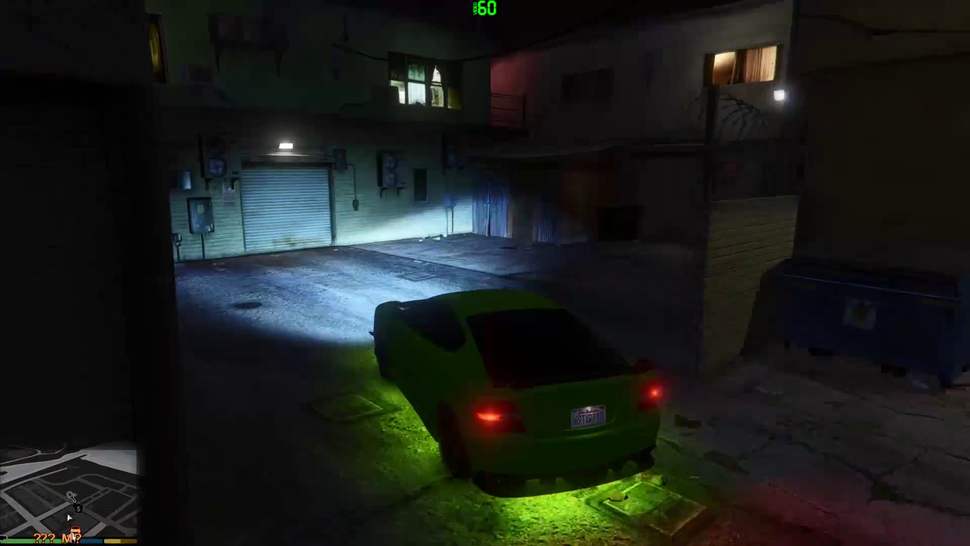